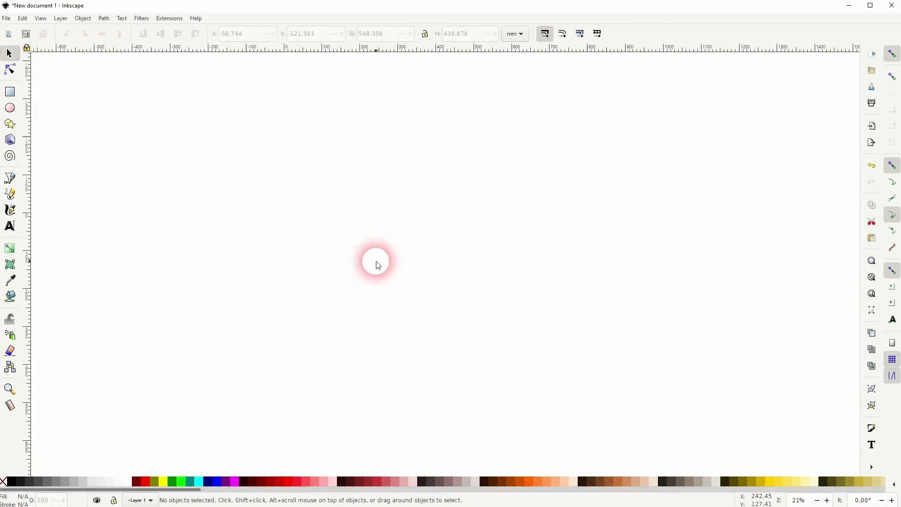
Step: Draw a large circle with no fill and a black outline, then shift it slightly up and left
{"action": "left_click", "coordinate": [9, 107]}
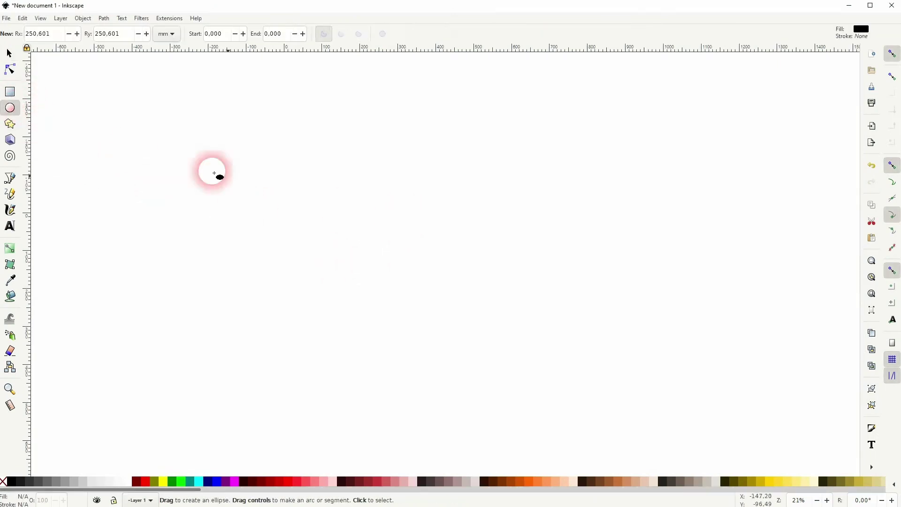
{"action": "left_click_drag", "start_coordinate": [344, 185], "coordinate": [545, 383]}
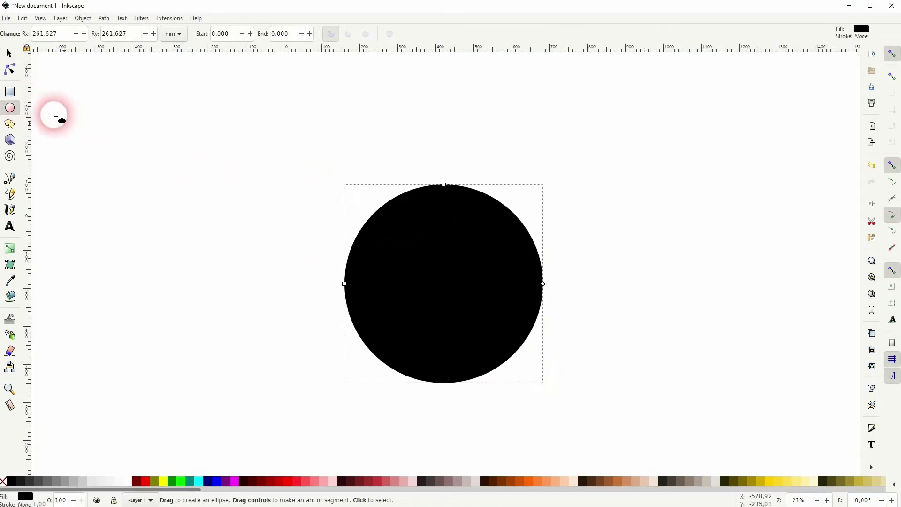
{"action": "left_click", "coordinate": [4, 481]}
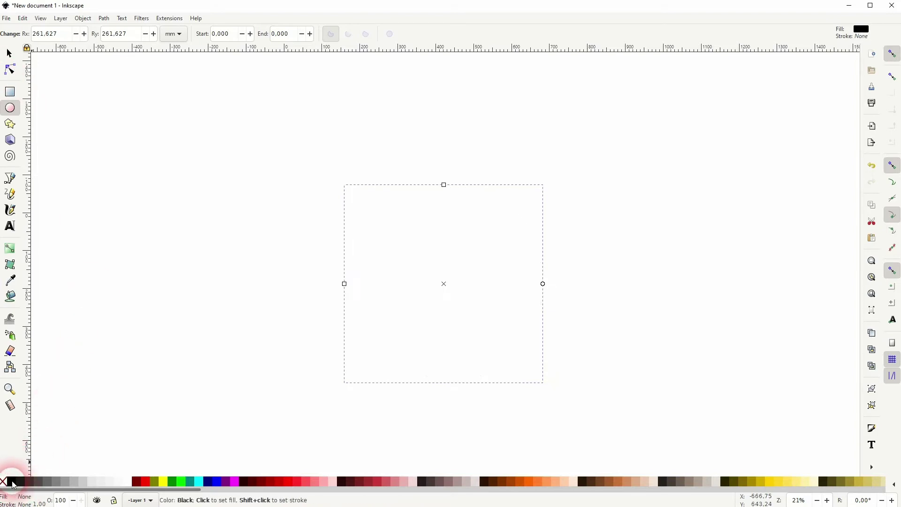
{"action": "left_click", "coordinate": [13, 481], "text": "shift"}
{"action": "left_click", "coordinate": [9, 53]}
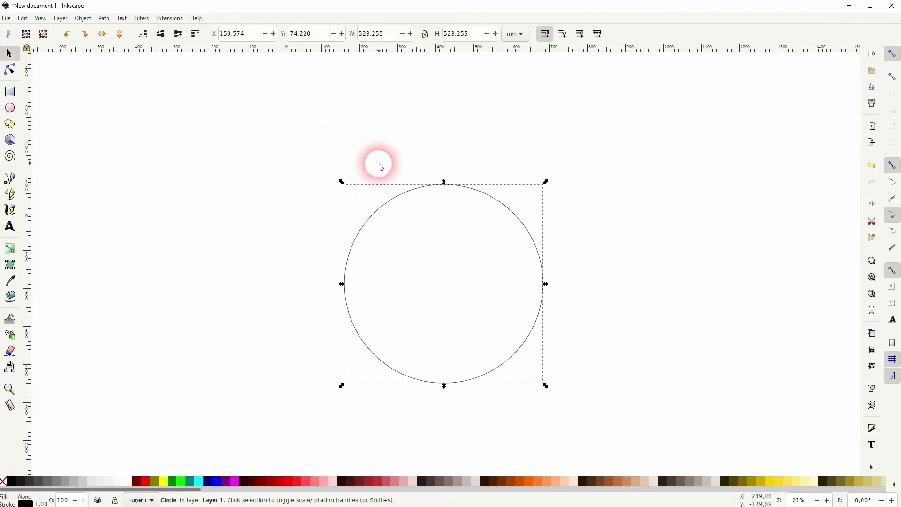
{"action": "left_click_drag", "start_coordinate": [410, 191], "coordinate": [381, 156]}
{"action": "left_click", "coordinate": [565, 216]}
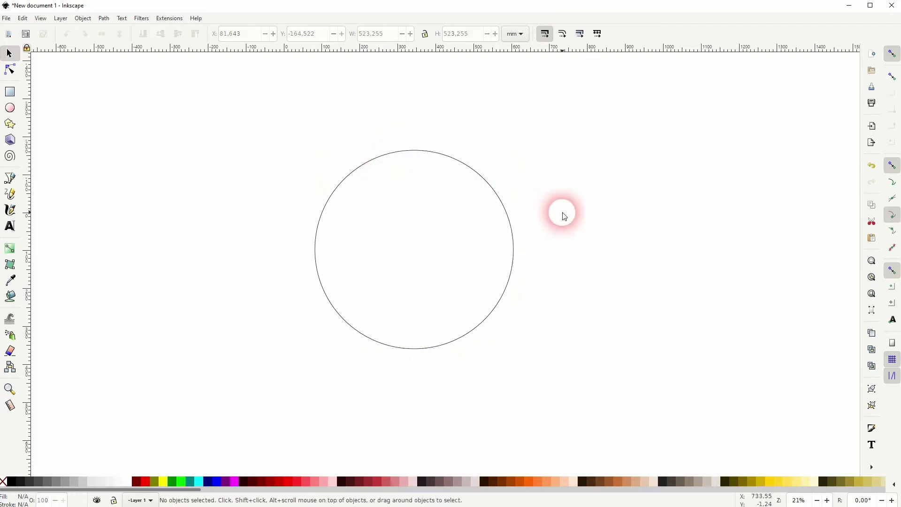
Step: Draw a tall black rectangle at the circle's left edge and convert it to a path
{"action": "left_click", "coordinate": [9, 92]}
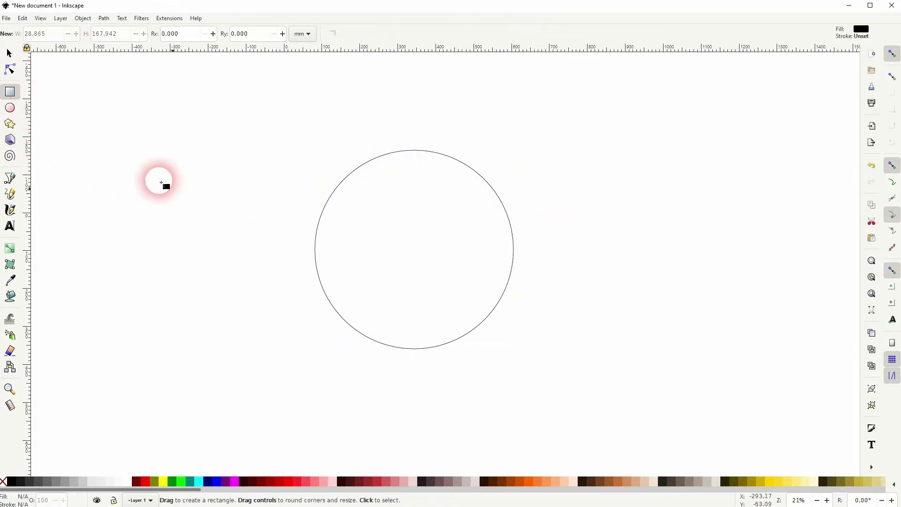
{"action": "left_click_drag", "start_coordinate": [302, 254], "coordinate": [347, 340]}
{"action": "left_click", "coordinate": [11, 72]}
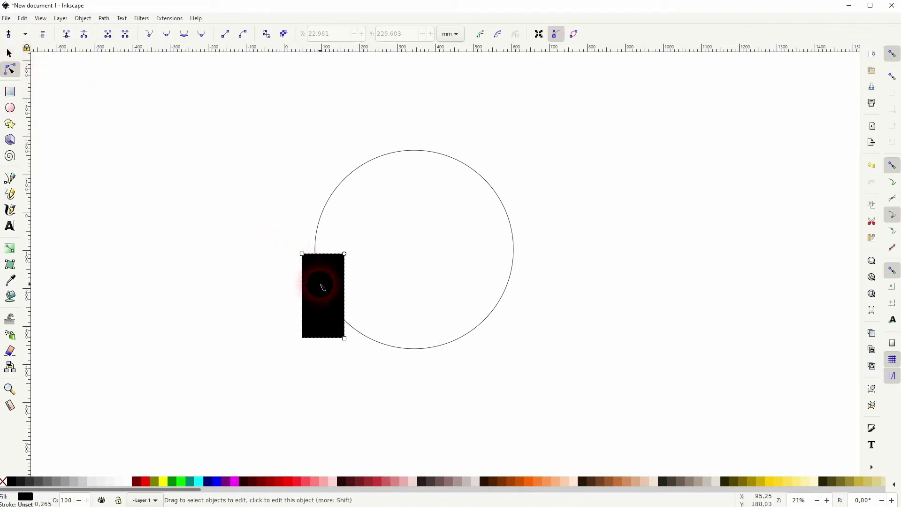
{"action": "left_click", "coordinate": [123, 18]}
{"action": "left_click", "coordinate": [104, 18]}
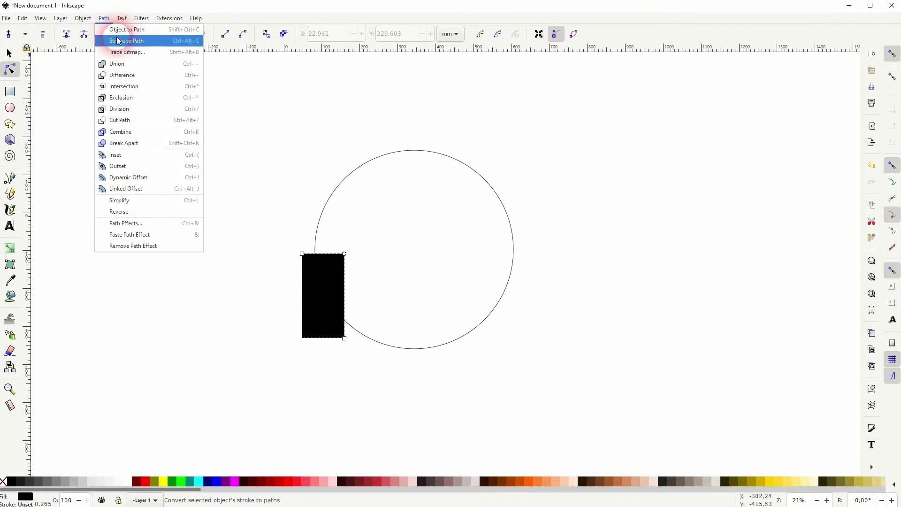
{"action": "left_click", "coordinate": [120, 30]}
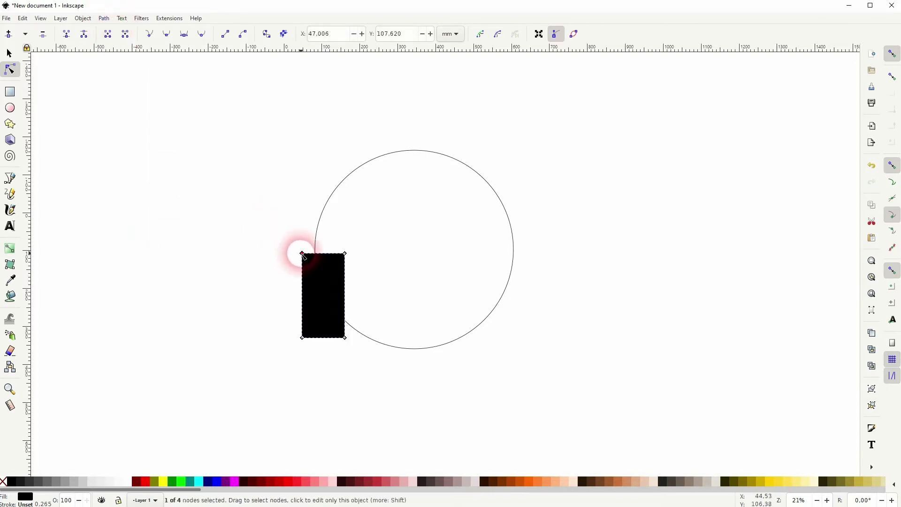
Step: Lower the top-left node to slant the top, then make the shape narrower and move it up
{"action": "mouse_move", "coordinate": [303, 254]}
{"action": "left_mouse_down"}
{"action": "mouse_move", "coordinate": [318, 263]}
{"action": "mouse_move", "coordinate": [299, 267]}
{"action": "left_mouse_up"}
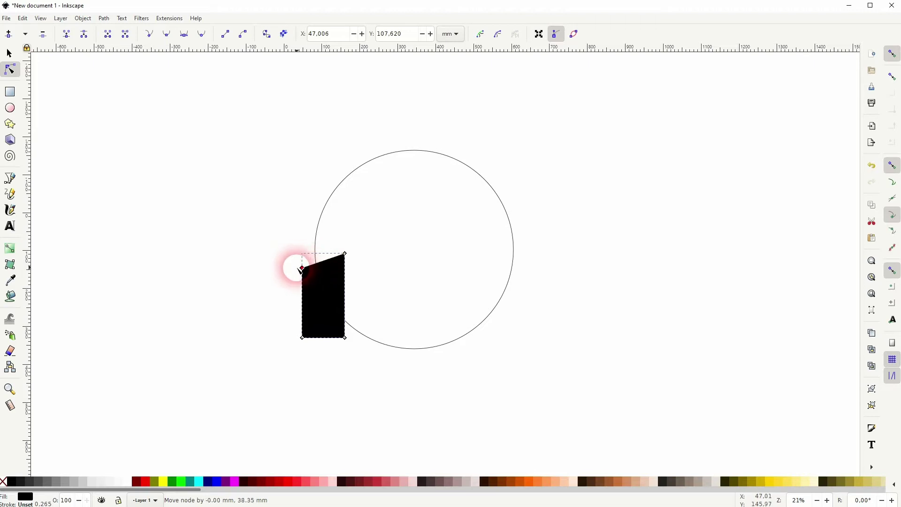
{"action": "left_click", "coordinate": [303, 338]}
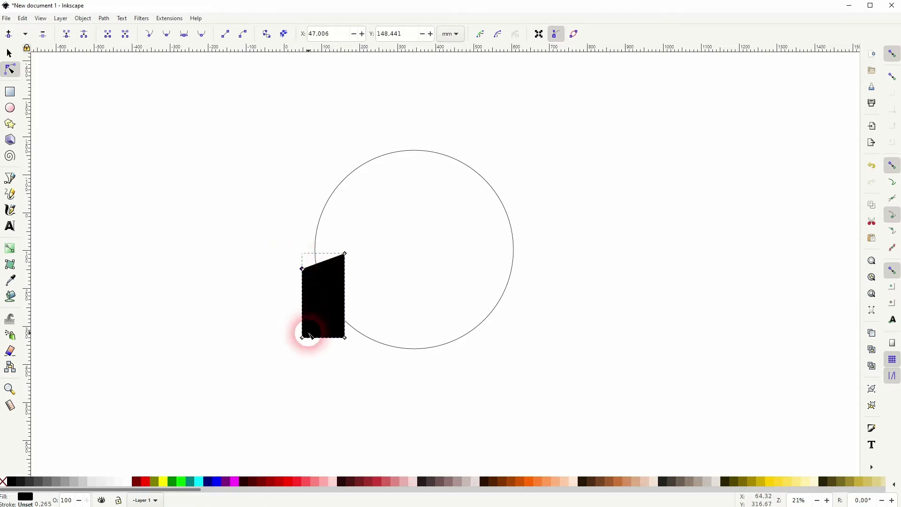
{"action": "left_click_drag", "start_coordinate": [303, 333], "coordinate": [303, 332]}
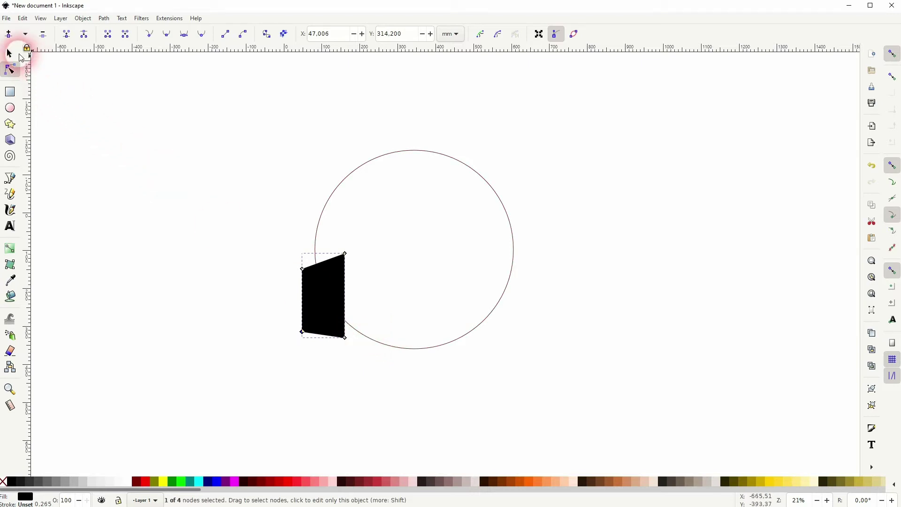
{"action": "left_click", "coordinate": [10, 55]}
{"action": "left_click_drag", "start_coordinate": [350, 297], "coordinate": [321, 297]}
{"action": "left_click", "coordinate": [342, 316]}
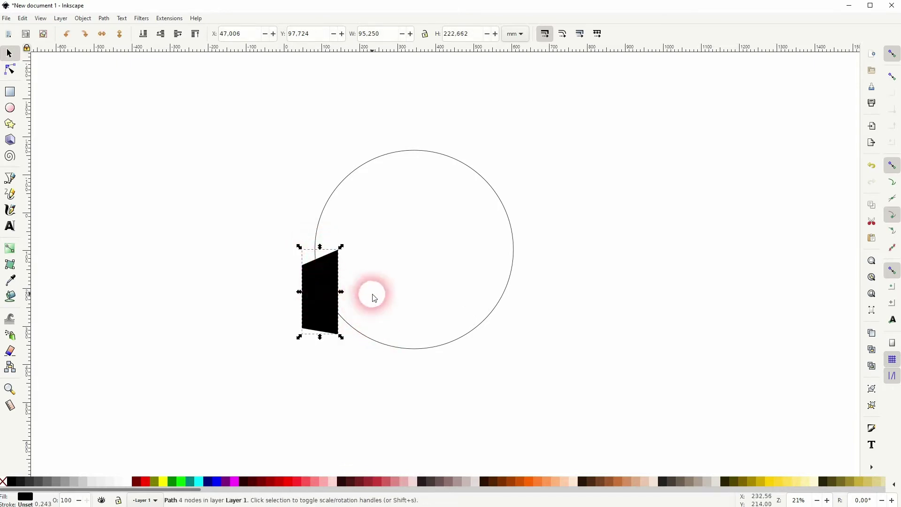
Step: Add the Corners (Fillet/Chamfer) path effect to the ear-cup shape and select all its nodes
{"action": "left_click", "coordinate": [104, 18]}
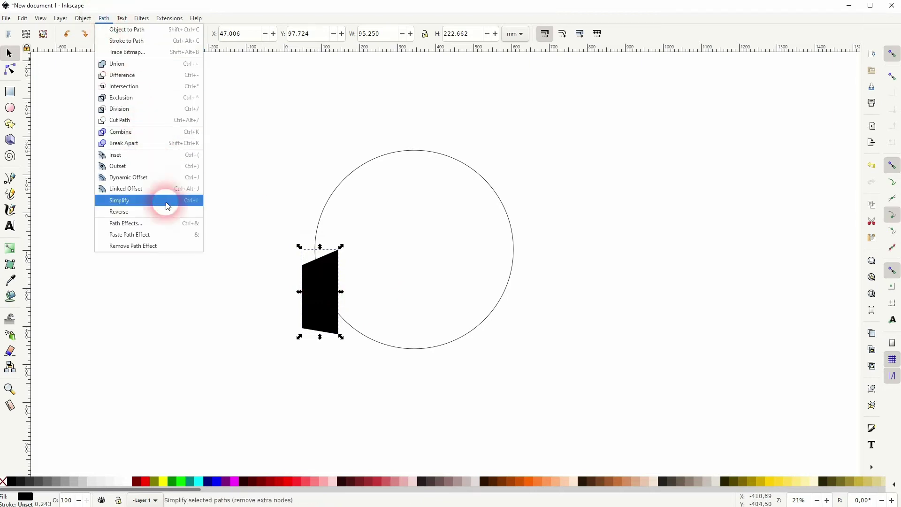
{"action": "left_click", "coordinate": [151, 224]}
{"action": "left_click", "coordinate": [751, 122]}
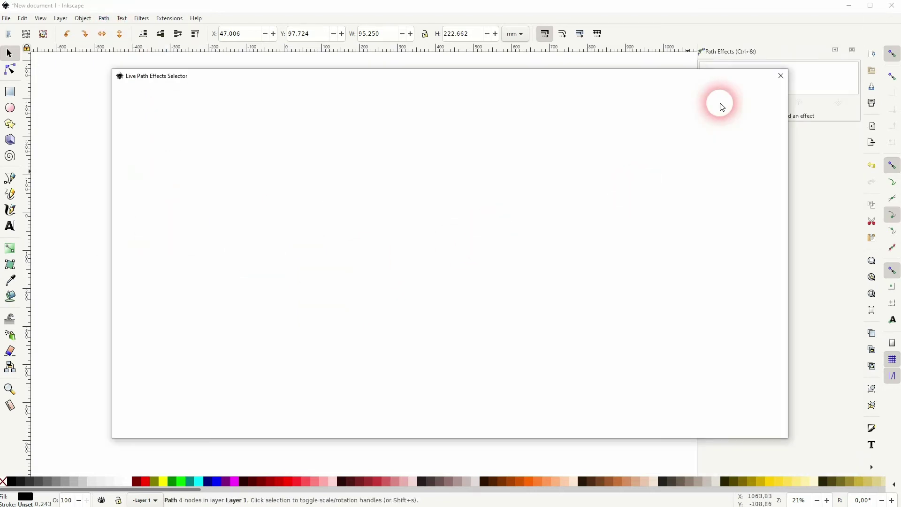
{"action": "left_click", "coordinate": [748, 145]}
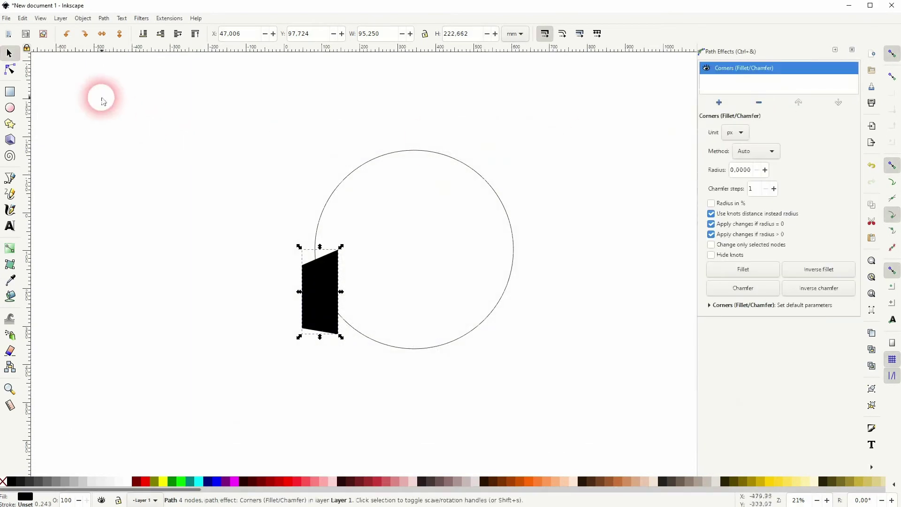
{"action": "left_click", "coordinate": [10, 68]}
{"action": "left_click_drag", "start_coordinate": [259, 239], "coordinate": [372, 357]}
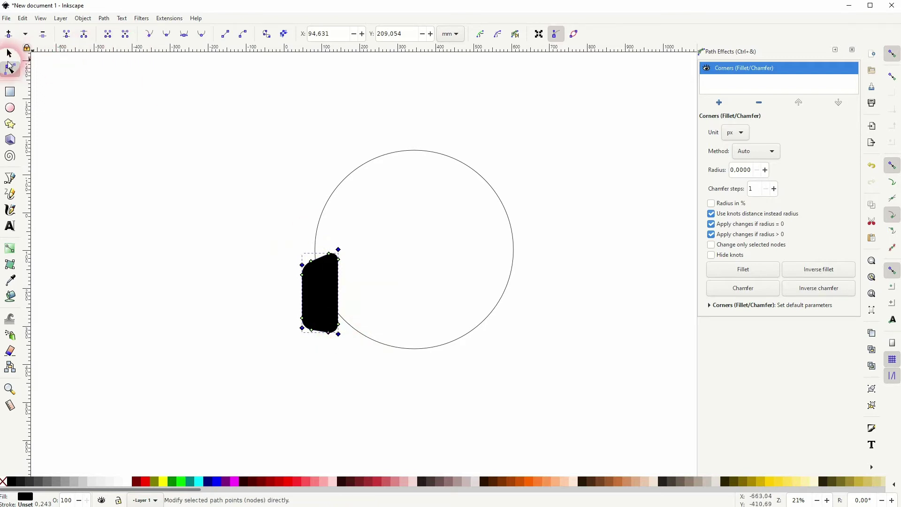
{"action": "left_click", "coordinate": [9, 53]}
{"action": "left_click", "coordinate": [140, 227]}
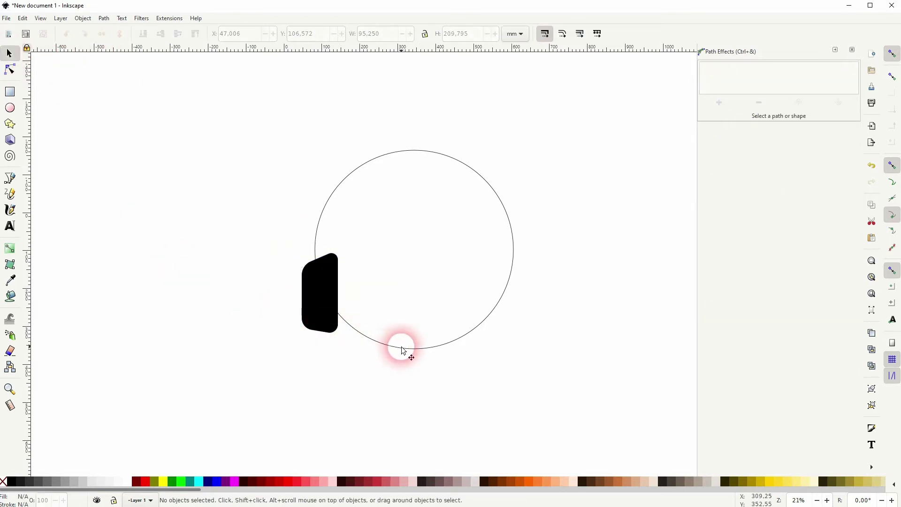
Step: Try enlarging the top-left corner rounding, then undo the last node move
{"action": "left_click", "coordinate": [324, 287]}
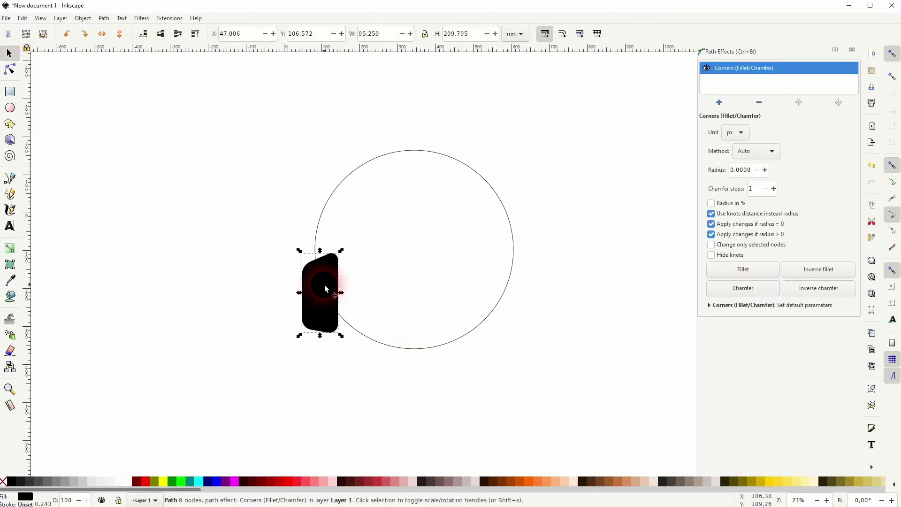
{"action": "left_click", "coordinate": [9, 70]}
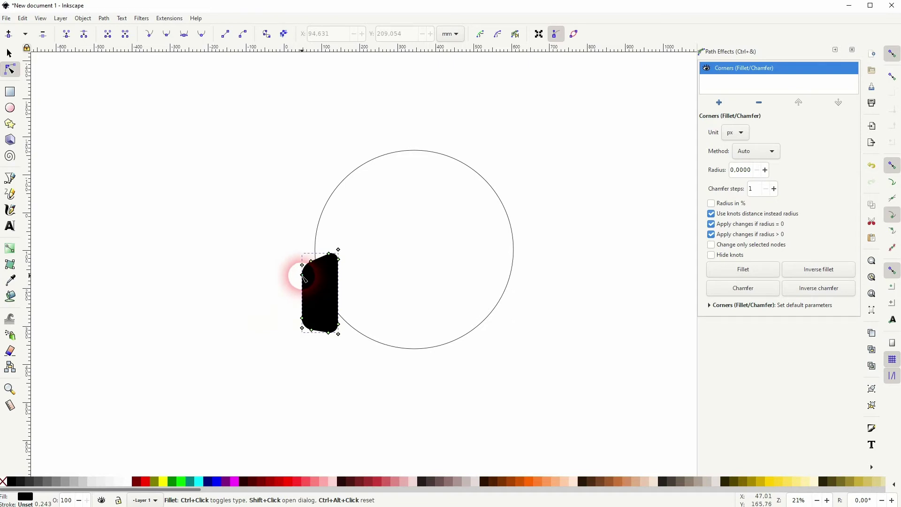
{"action": "scroll", "coordinate": [304, 278], "scroll_direction": "up", "scroll_amount": 3}
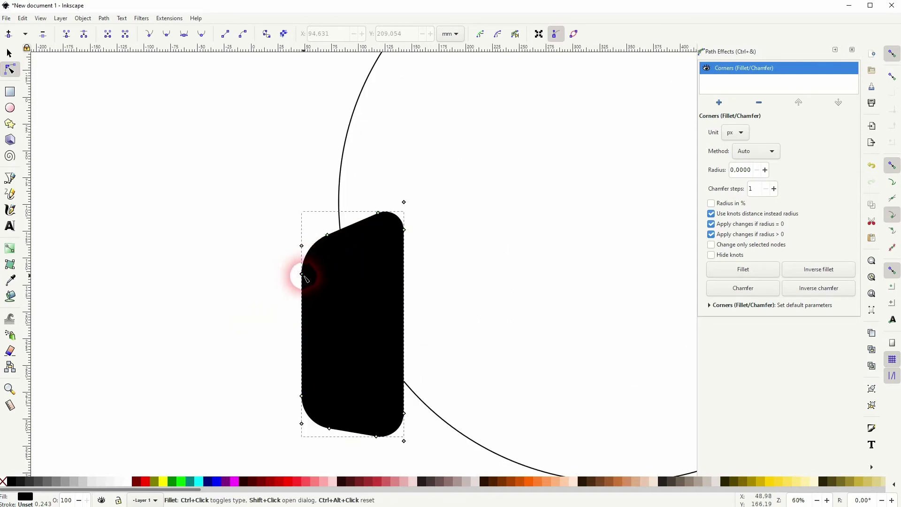
{"action": "left_click_drag", "start_coordinate": [303, 277], "coordinate": [304, 284]}
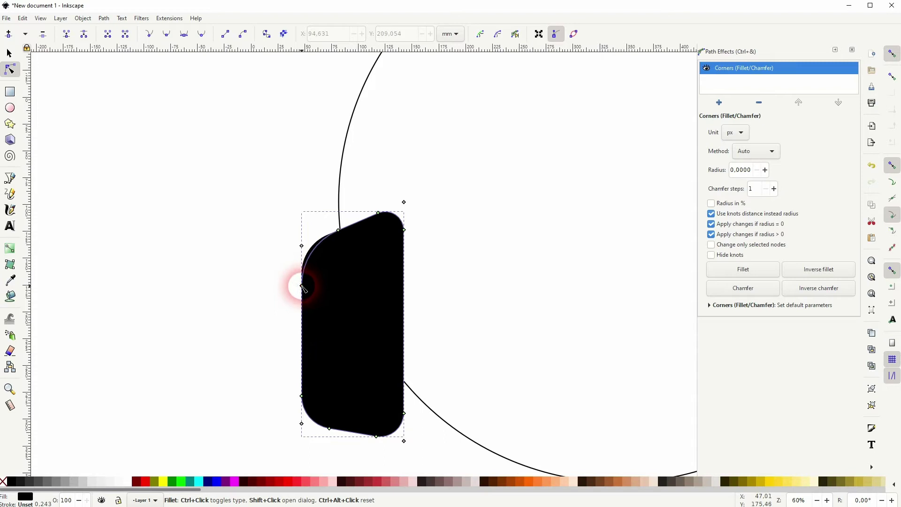
{"action": "left_click_drag", "start_coordinate": [302, 245], "coordinate": [302, 260]}
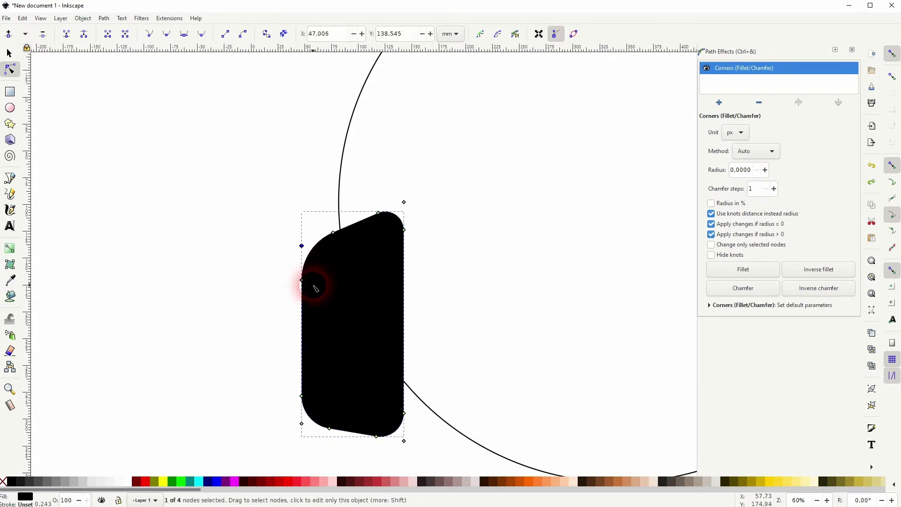
{"action": "key", "text": "ctrl+z"}
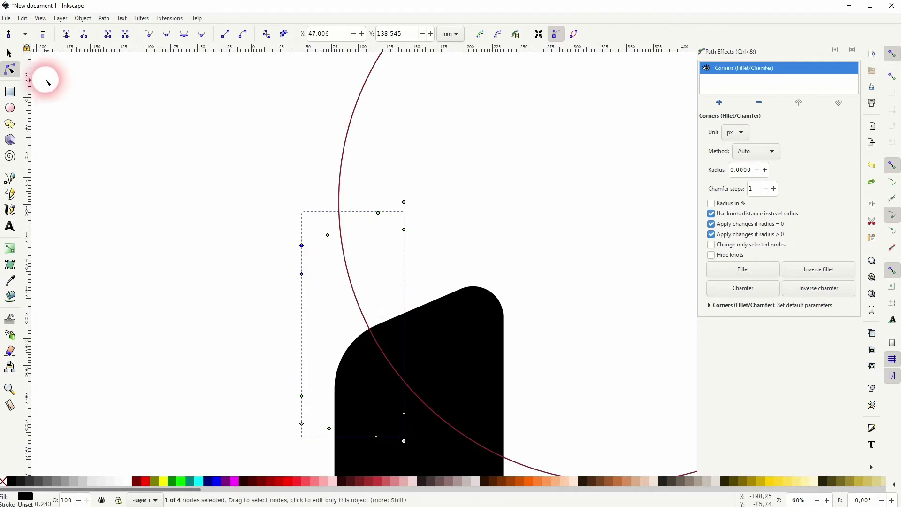
{"action": "left_click", "coordinate": [9, 53]}
{"action": "left_click", "coordinate": [148, 267]}
Step: Drag the ear cup's upper-left corner node straight down so the top slopes more steeply
{"action": "scroll", "coordinate": [186, 272], "scroll_direction": "down", "scroll_amount": 3}
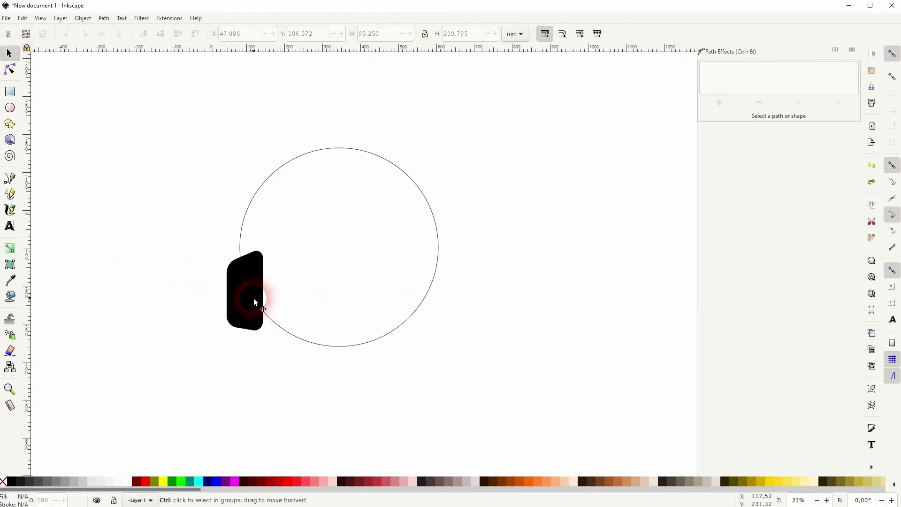
{"action": "scroll", "coordinate": [249, 297], "scroll_direction": "up", "scroll_amount": 1}
{"action": "left_click", "coordinate": [235, 287]}
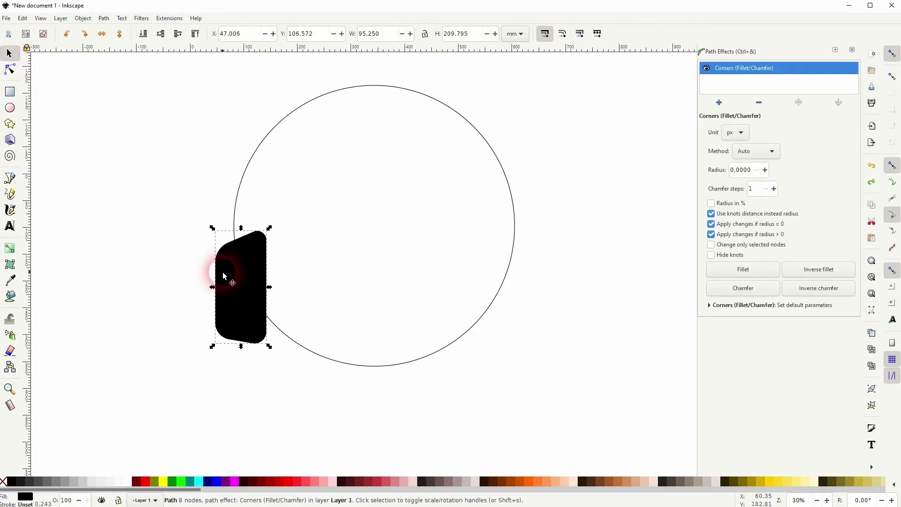
{"action": "left_click", "coordinate": [18, 69]}
{"action": "scroll", "coordinate": [225, 272], "scroll_direction": "up", "scroll_amount": 4}
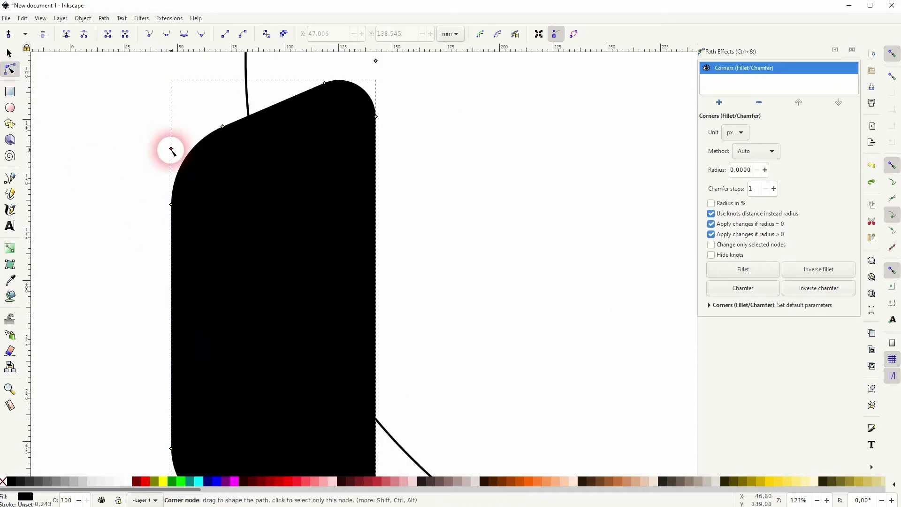
{"action": "left_click_drag", "start_coordinate": [172, 149], "coordinate": [171, 183]}
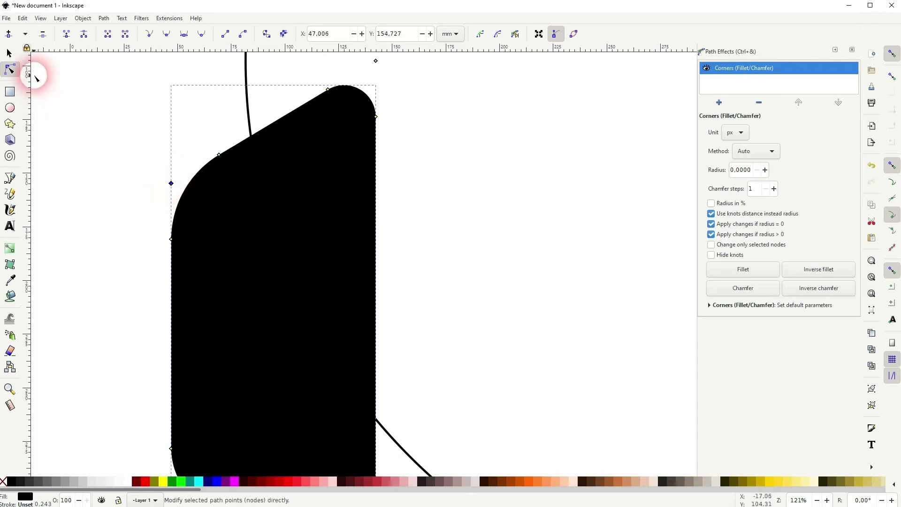
{"action": "left_click", "coordinate": [9, 53]}
{"action": "left_click", "coordinate": [105, 228]}
{"action": "scroll", "coordinate": [105, 230], "scroll_direction": "down", "scroll_amount": 2}
{"action": "scroll", "coordinate": [107, 233], "scroll_direction": "down", "scroll_amount": 2}
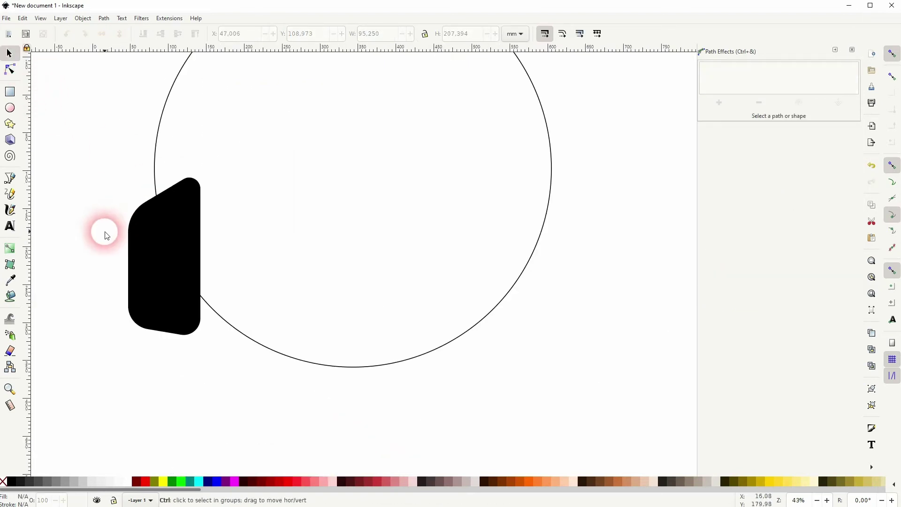
{"action": "key", "text": "space"}
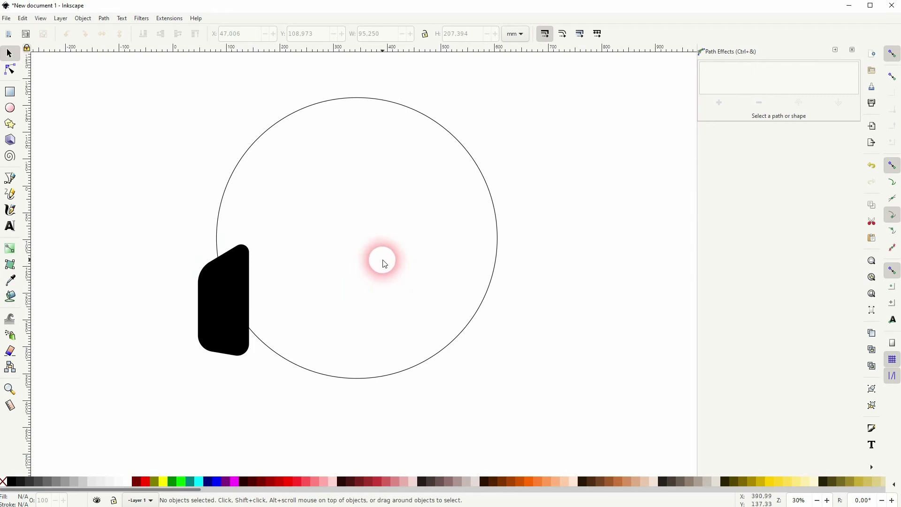
Step: Draw a tall thin rectangle beside the ear cup, move it closer and stretch its top upward
{"action": "left_click", "coordinate": [220, 306]}
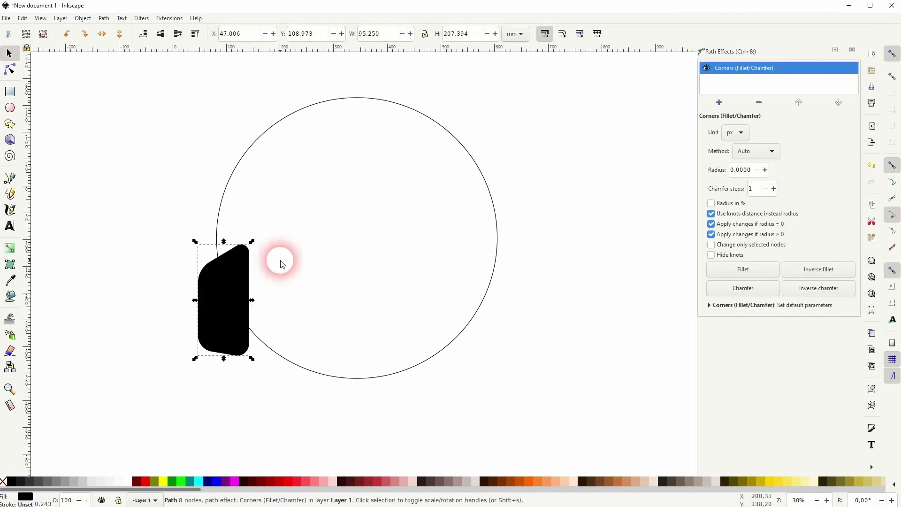
{"action": "left_click", "coordinate": [10, 92]}
{"action": "left_click_drag", "start_coordinate": [259, 246], "coordinate": [281, 362]}
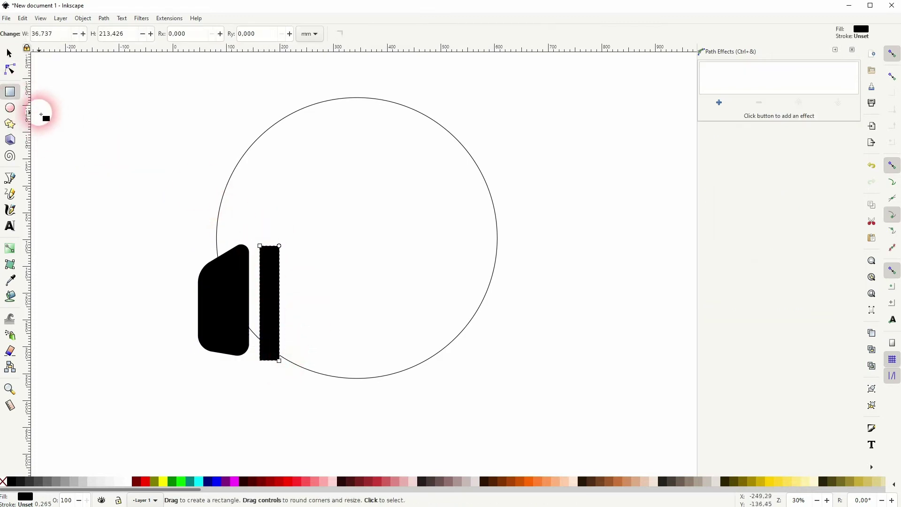
{"action": "left_click", "coordinate": [9, 53]}
{"action": "scroll", "coordinate": [233, 332], "scroll_direction": "up", "scroll_amount": 2}
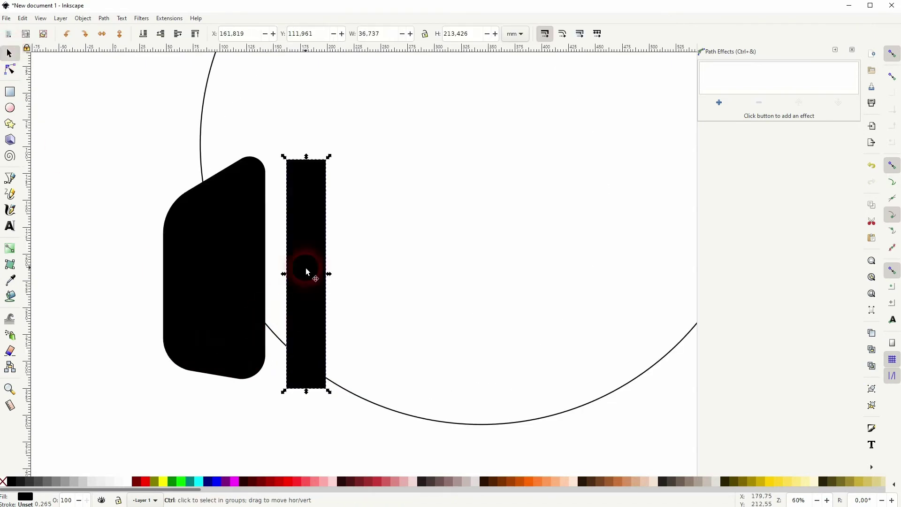
{"action": "left_click_drag", "start_coordinate": [307, 215], "coordinate": [291, 207]}
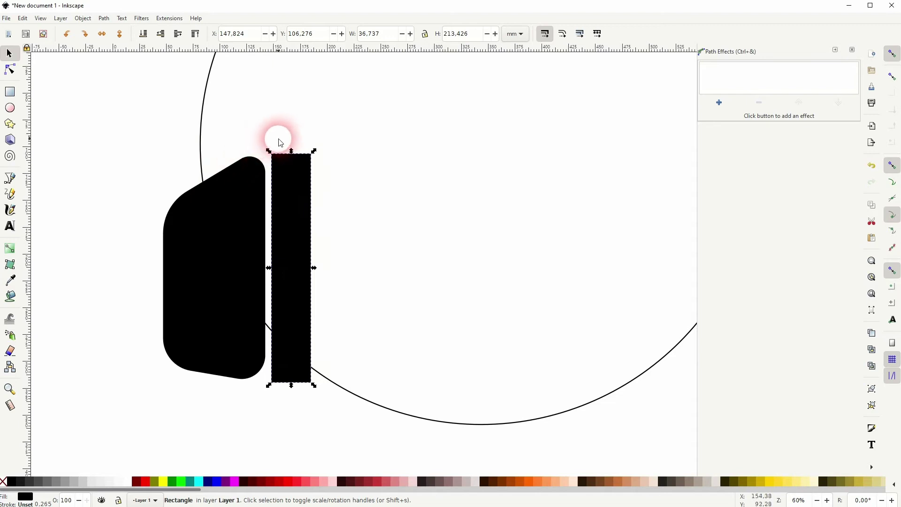
{"action": "left_click_drag", "start_coordinate": [290, 149], "coordinate": [295, 150]}
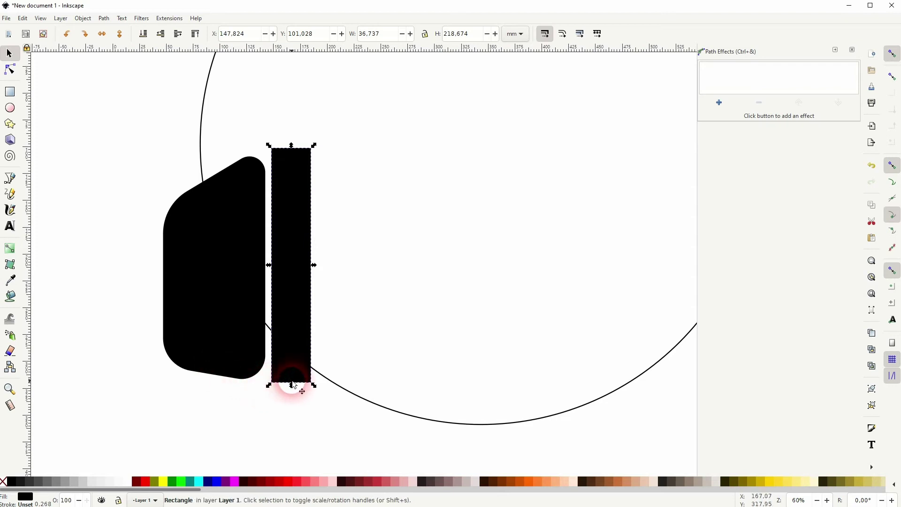
Step: Convert the thin bar to a path, add Corners (Fillet/Chamfer), and select all its nodes
{"action": "left_click", "coordinate": [104, 18]}
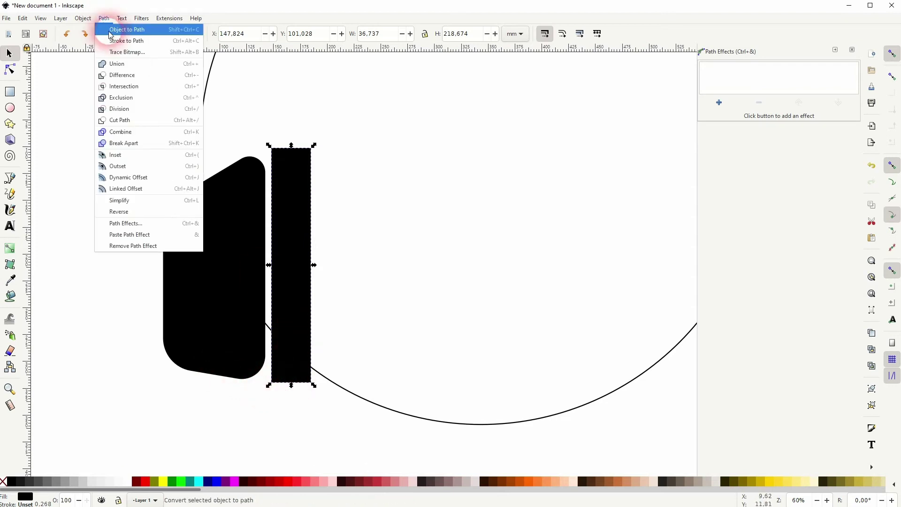
{"action": "left_click", "coordinate": [112, 34]}
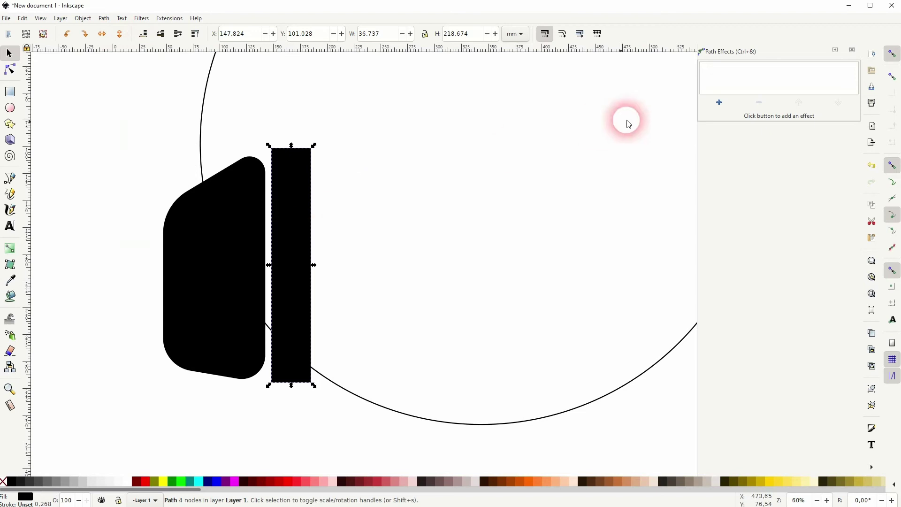
{"action": "left_click", "coordinate": [719, 103]}
{"action": "left_click", "coordinate": [729, 123]}
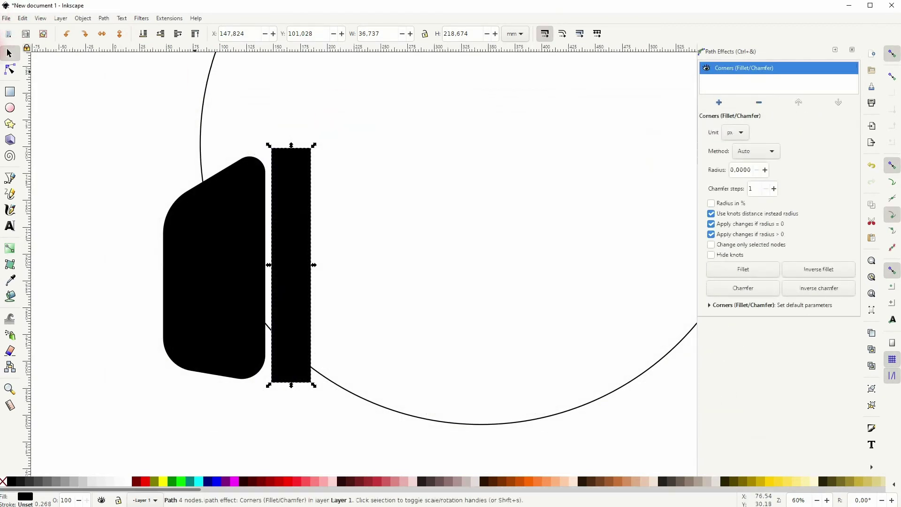
{"action": "left_click", "coordinate": [9, 71]}
{"action": "left_click_drag", "start_coordinate": [354, 125], "coordinate": [300, 398]}
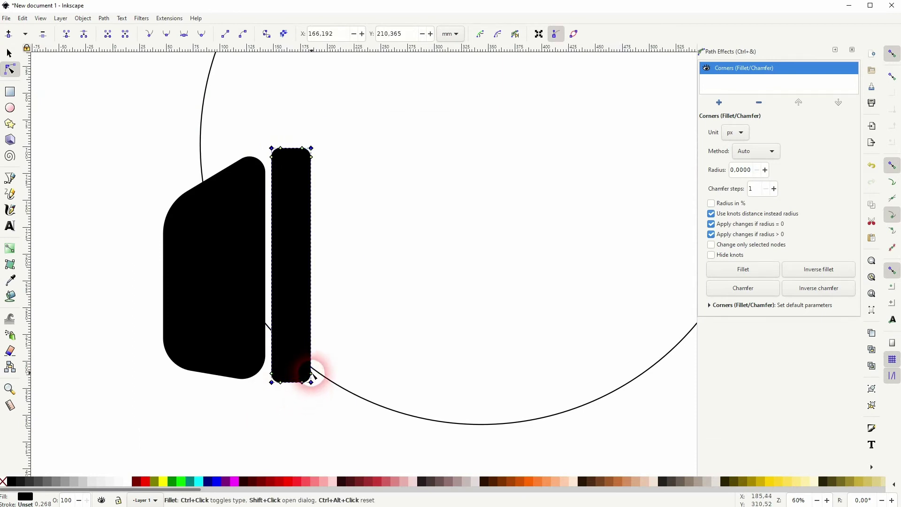
Step: Make the rounded pad bar slightly narrower
{"action": "left_click", "coordinate": [9, 53]}
{"action": "left_click", "coordinate": [64, 155]}
{"action": "scroll", "coordinate": [192, 246], "scroll_direction": "down", "scroll_amount": 1}
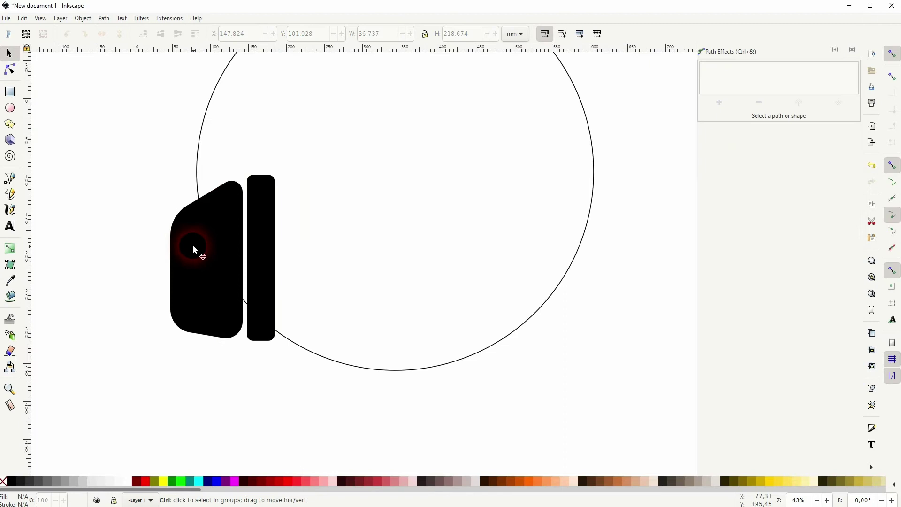
{"action": "scroll", "coordinate": [193, 246], "scroll_direction": "down", "scroll_amount": 2}
{"action": "scroll", "coordinate": [166, 257], "scroll_direction": "up", "scroll_amount": 1}
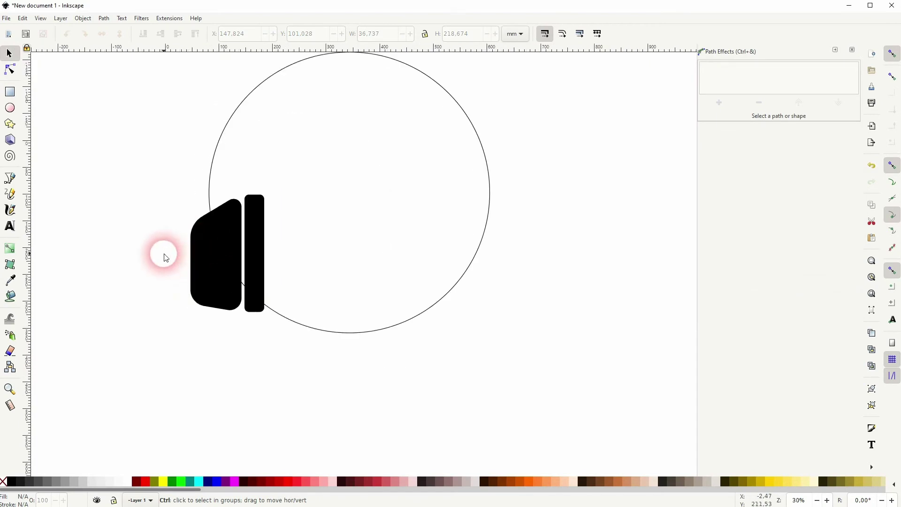
{"action": "scroll", "coordinate": [215, 242], "scroll_direction": "up", "scroll_amount": 3}
{"action": "left_click", "coordinate": [352, 261]}
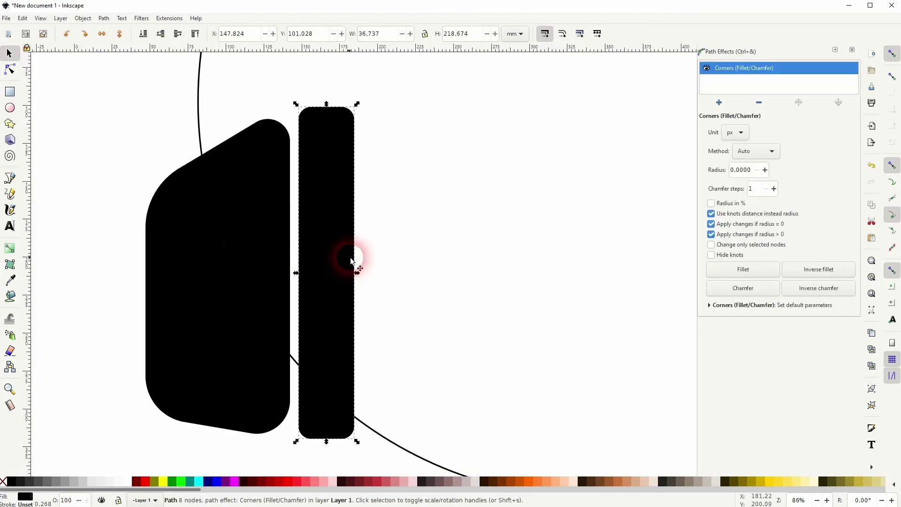
{"action": "left_click_drag", "start_coordinate": [358, 280], "coordinate": [347, 277]}
{"action": "left_click", "coordinate": [121, 209]}
Step: Nudge the pad bar left against the ear cup and select both shapes together
{"action": "scroll", "coordinate": [123, 213], "scroll_direction": "down", "scroll_amount": 4}
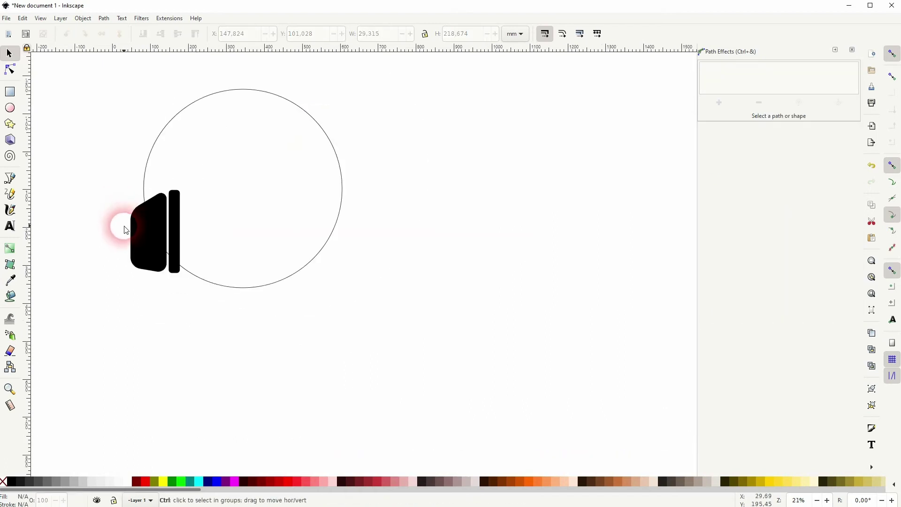
{"action": "scroll", "coordinate": [110, 229], "scroll_direction": "up", "scroll_amount": 1}
{"action": "left_click_drag", "start_coordinate": [110, 212], "coordinate": [163, 226]}
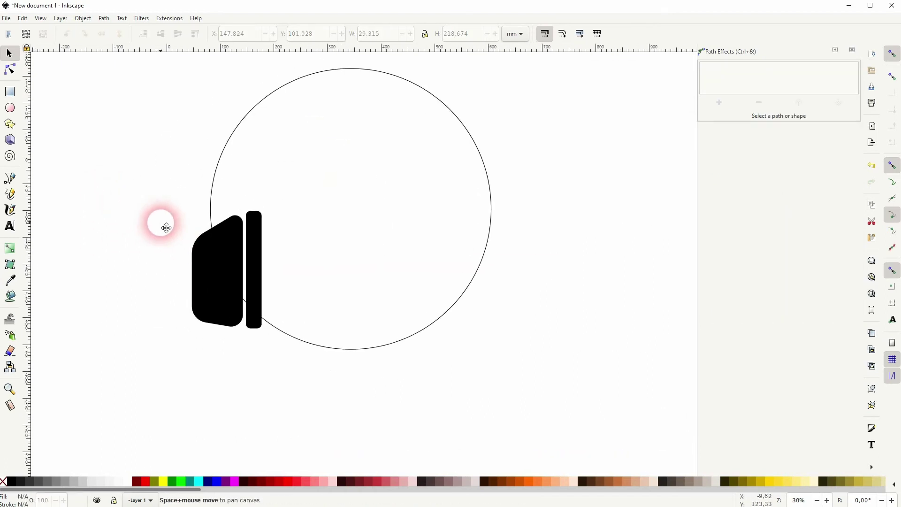
{"action": "left_click_drag", "start_coordinate": [169, 350], "coordinate": [277, 205]}
{"action": "left_click", "coordinate": [285, 238]}
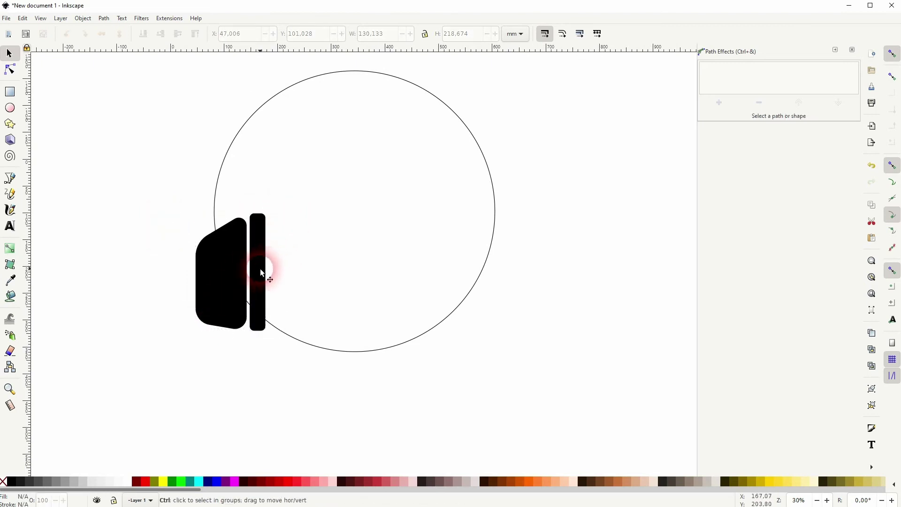
{"action": "left_click_drag", "start_coordinate": [259, 269], "coordinate": [257, 273]}
{"action": "left_click_drag", "start_coordinate": [169, 342], "coordinate": [302, 197]}
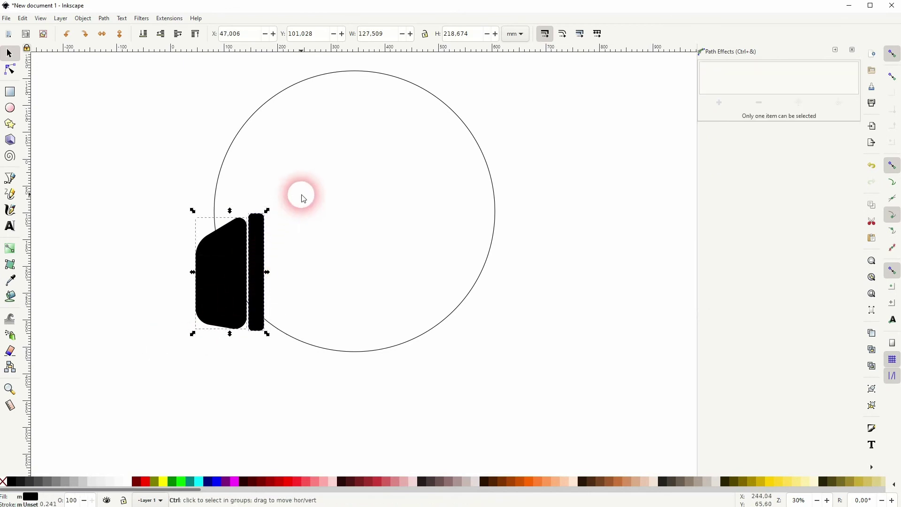
Step: Group the ear cup and pad, duplicate the group, and mirror the copy onto the circle's right edge
{"action": "key", "text": "ctrl+g"}
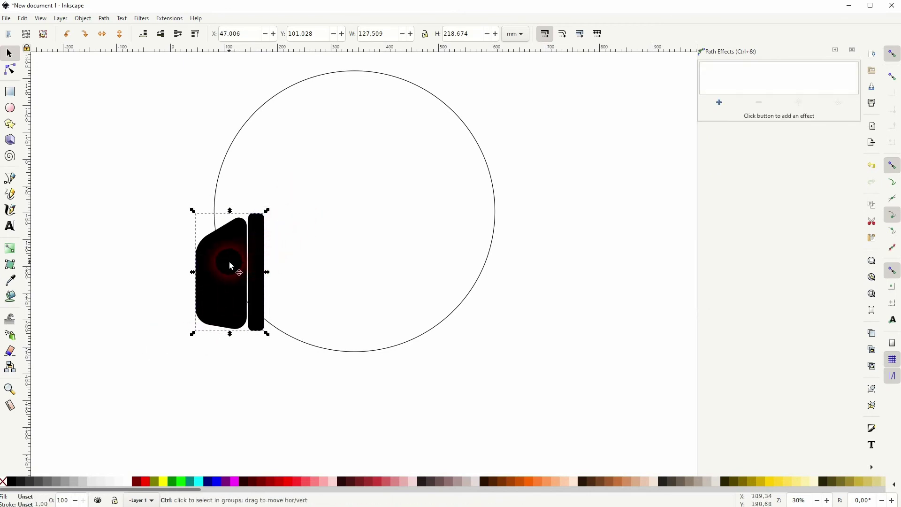
{"action": "key", "text": "ctrl+d"}
{"action": "left_click_drag", "start_coordinate": [231, 266], "coordinate": [500, 294]}
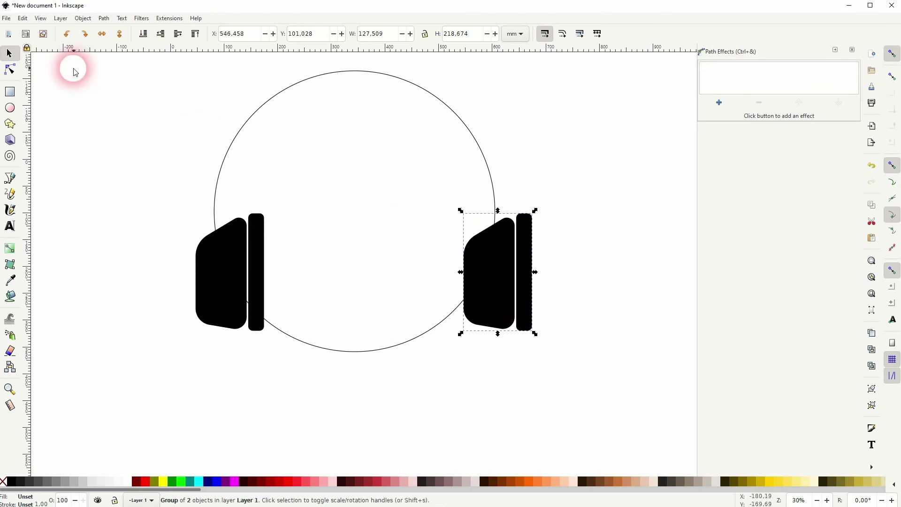
{"action": "left_click", "coordinate": [107, 34]}
{"action": "left_click_drag", "start_coordinate": [506, 262], "coordinate": [488, 245]}
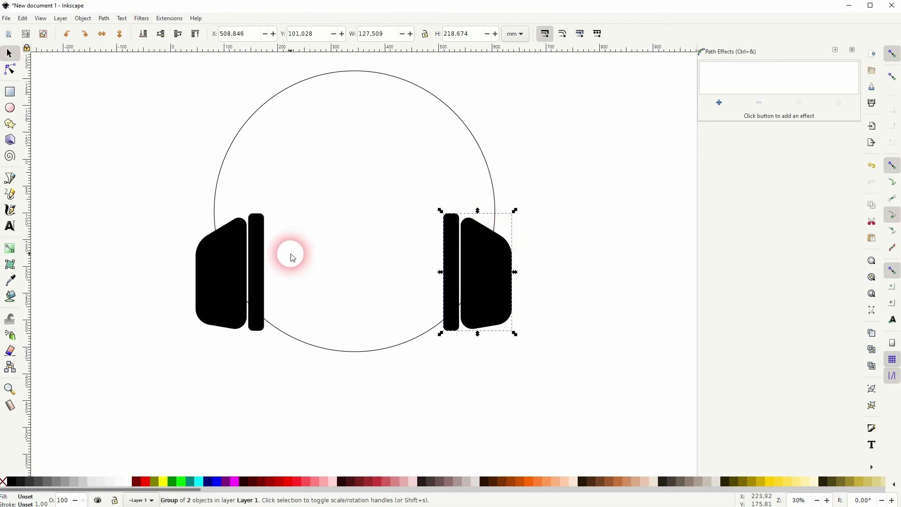
{"action": "left_click", "coordinate": [422, 347]}
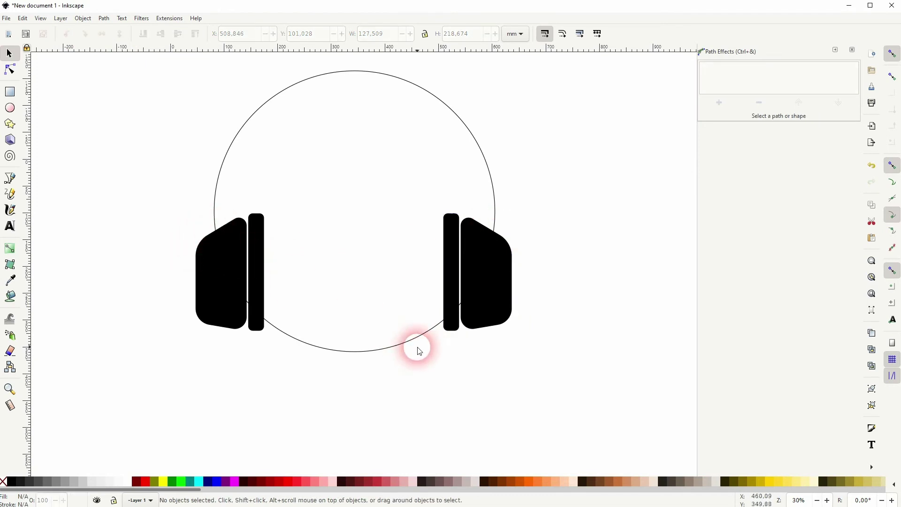
Step: Draw a maroon-filled rectangle covering the circle's lower half
{"action": "left_click", "coordinate": [10, 92]}
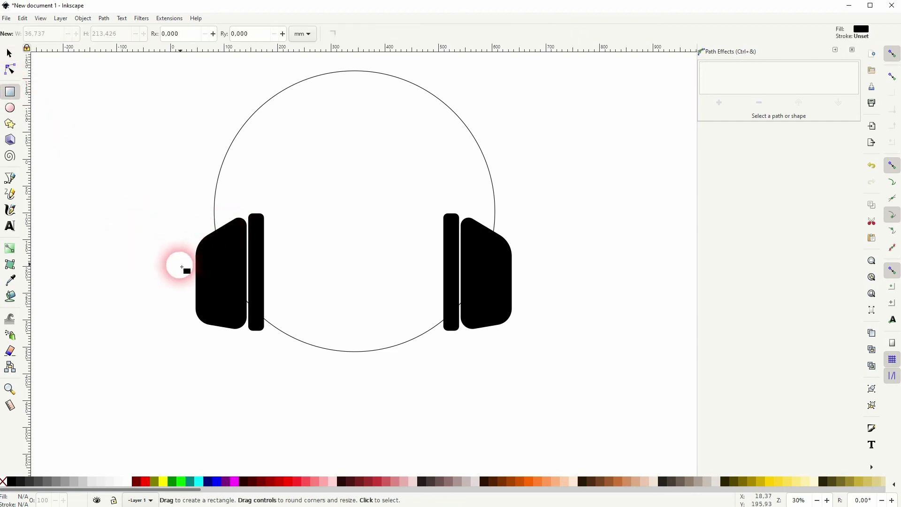
{"action": "left_click_drag", "start_coordinate": [176, 265], "coordinate": [615, 397]}
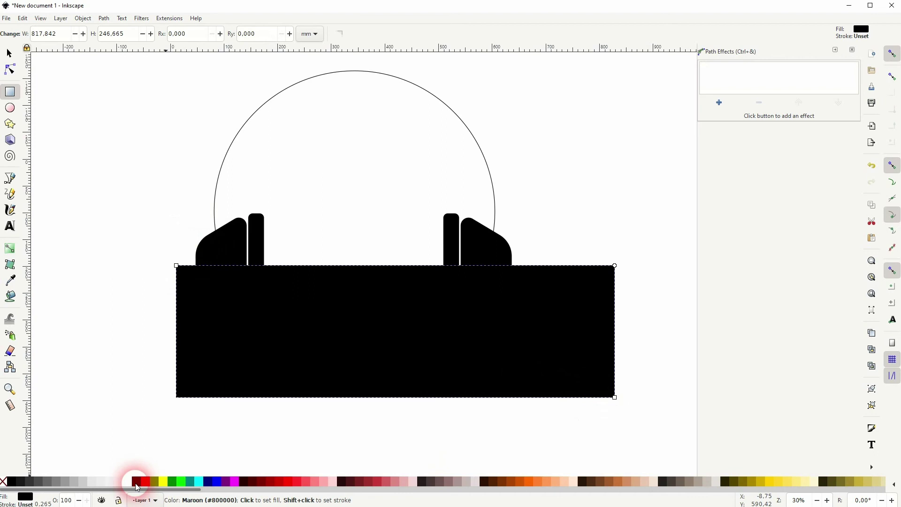
{"action": "left_click", "coordinate": [136, 482]}
{"action": "left_click", "coordinate": [8, 47]}
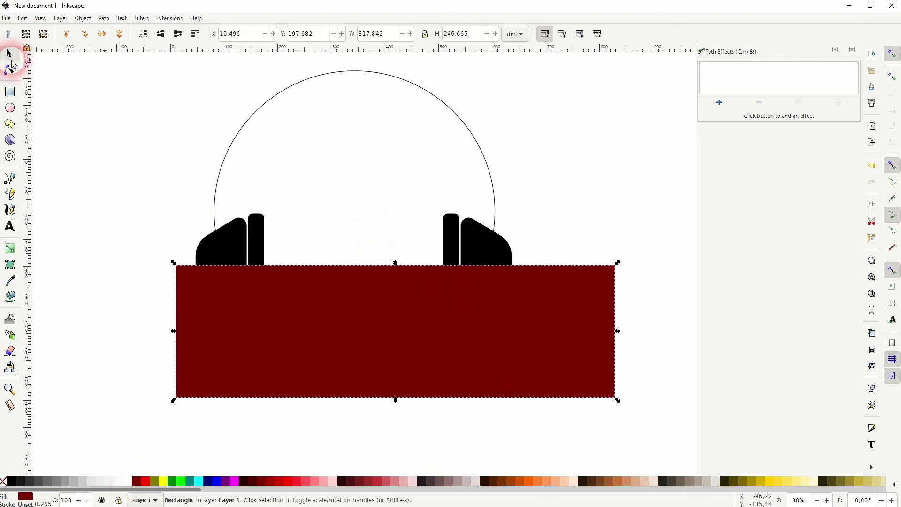
{"action": "left_click", "coordinate": [627, 229]}
Step: Select the rectangle together with the circle and cut the circle along it with Cut Path
{"action": "left_click", "coordinate": [608, 291]}
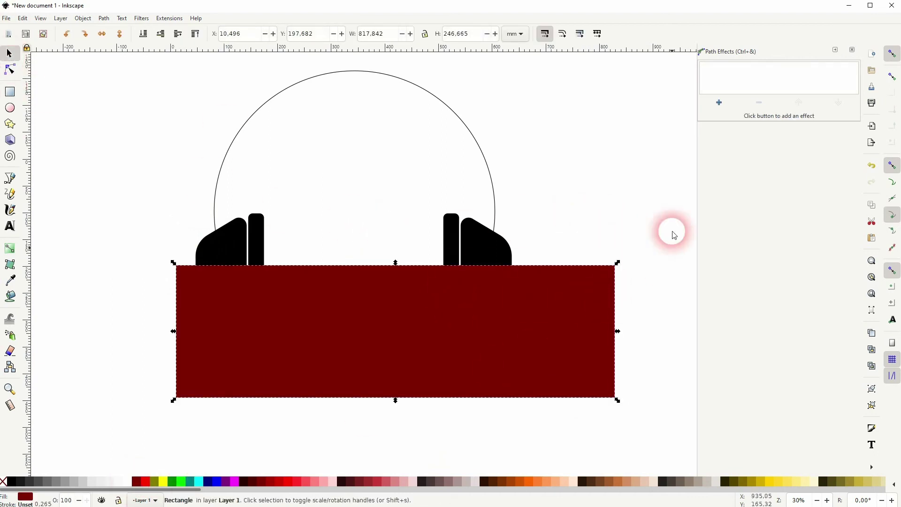
{"action": "left_click", "coordinate": [438, 99], "text": "shift"}
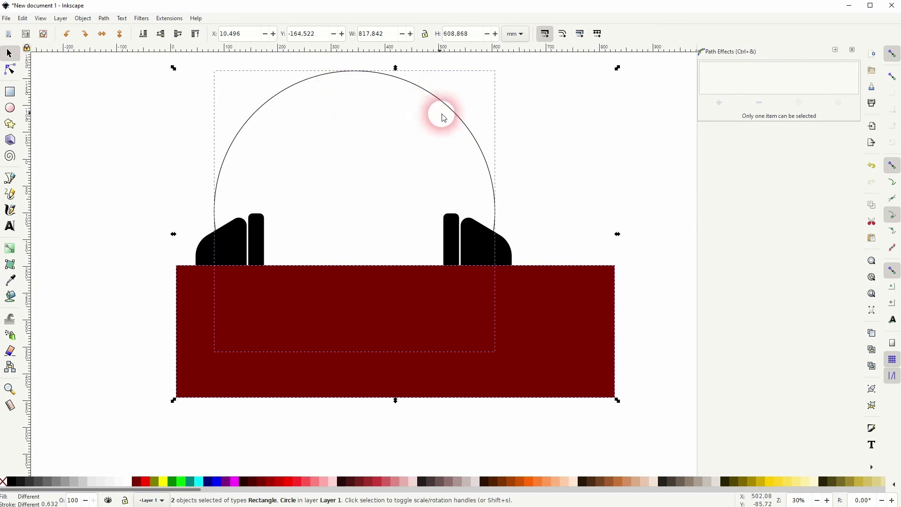
{"action": "left_click_drag", "start_coordinate": [459, 121], "coordinate": [512, 125]}
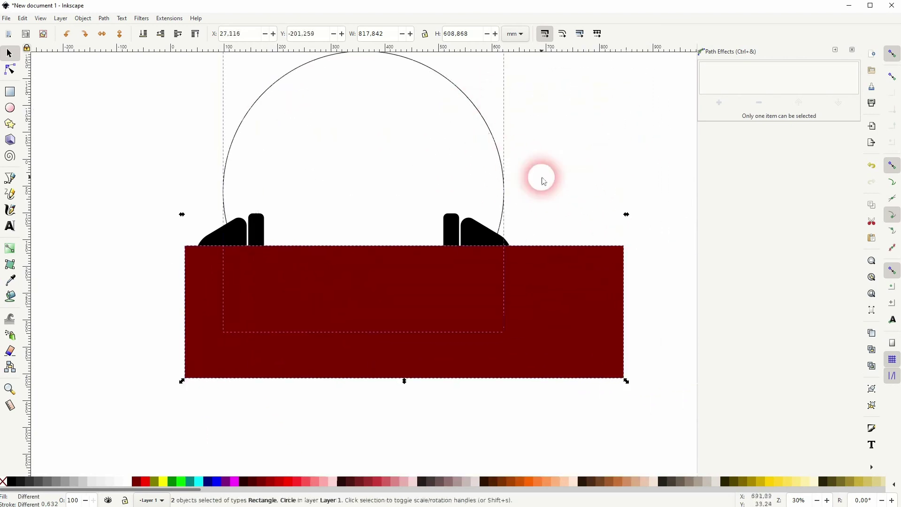
{"action": "key", "text": "ctrl+z"}
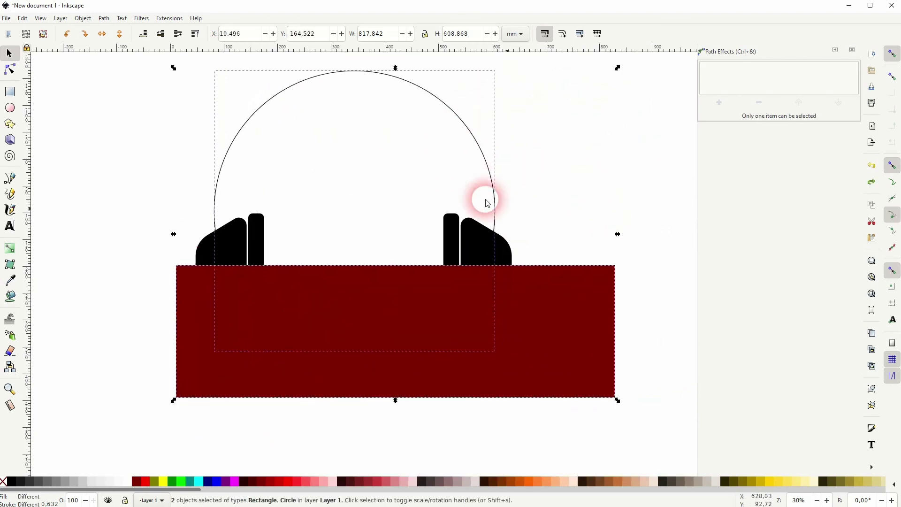
{"action": "left_click", "coordinate": [101, 21]}
{"action": "left_click", "coordinate": [125, 119]}
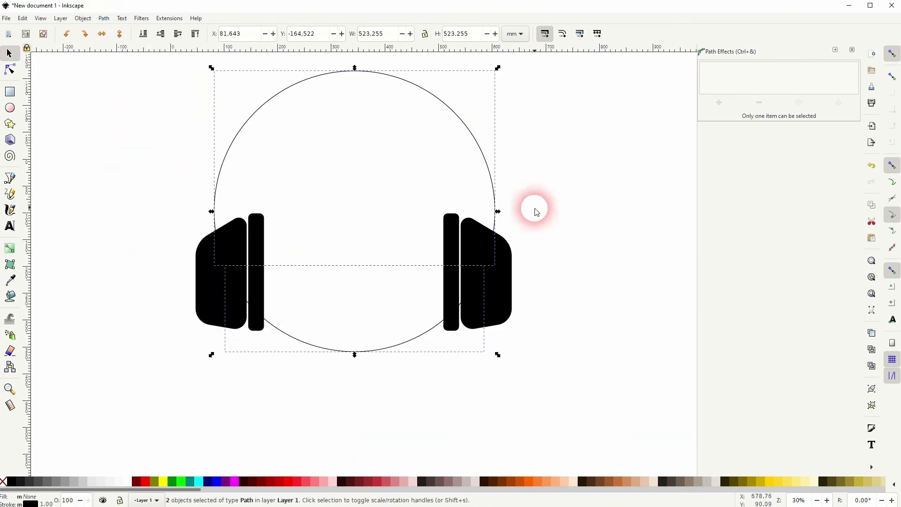
{"action": "left_click", "coordinate": [537, 212]}
Step: Delete the lower arc, leaving the upper headband arc selected
{"action": "left_click", "coordinate": [375, 350]}
{"action": "key", "text": "Delete"}
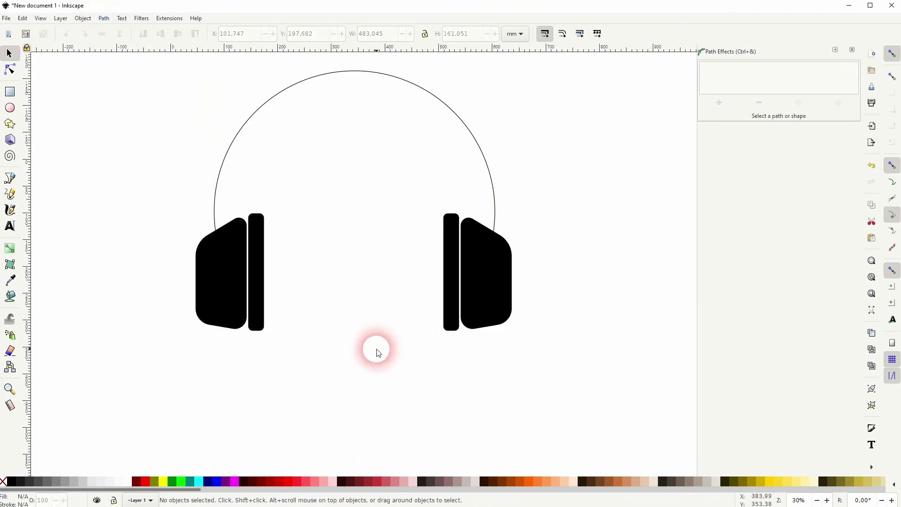
{"action": "left_click", "coordinate": [495, 194]}
{"action": "left_click", "coordinate": [853, 50]}
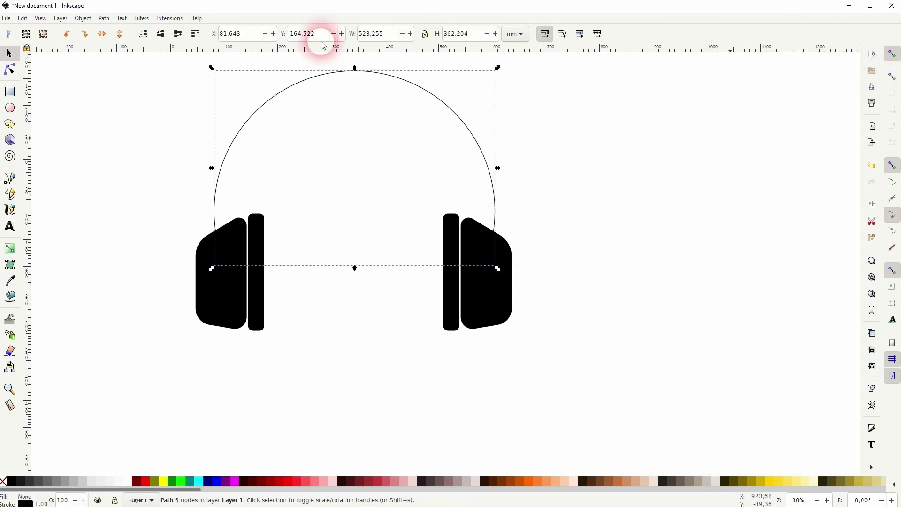
Step: Set the headband arc's stroke width to 20 mm, then to 30 mm
{"action": "left_click", "coordinate": [84, 18]}
{"action": "left_click", "coordinate": [81, 40]}
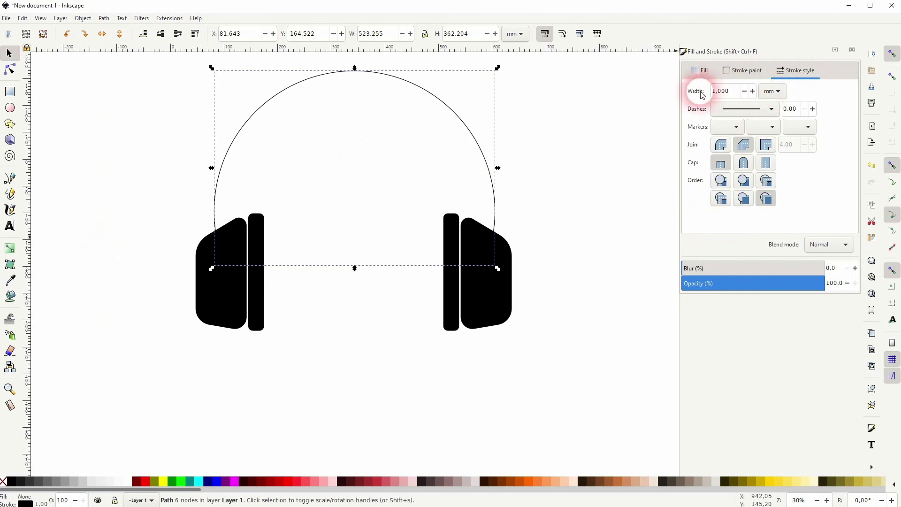
{"action": "triple_click", "coordinate": [732, 90]}
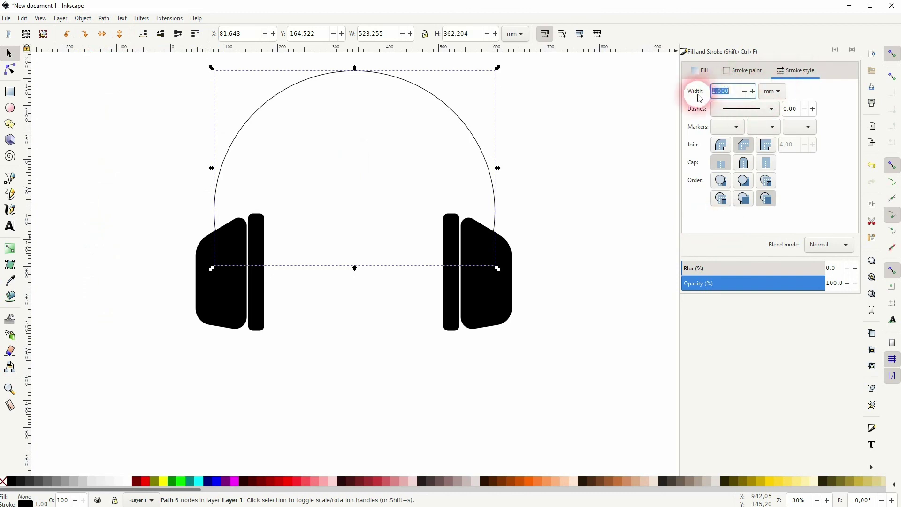
{"action": "type", "text": "20"}
{"action": "key", "text": "Return"}
{"action": "left_click", "coordinate": [739, 90]}
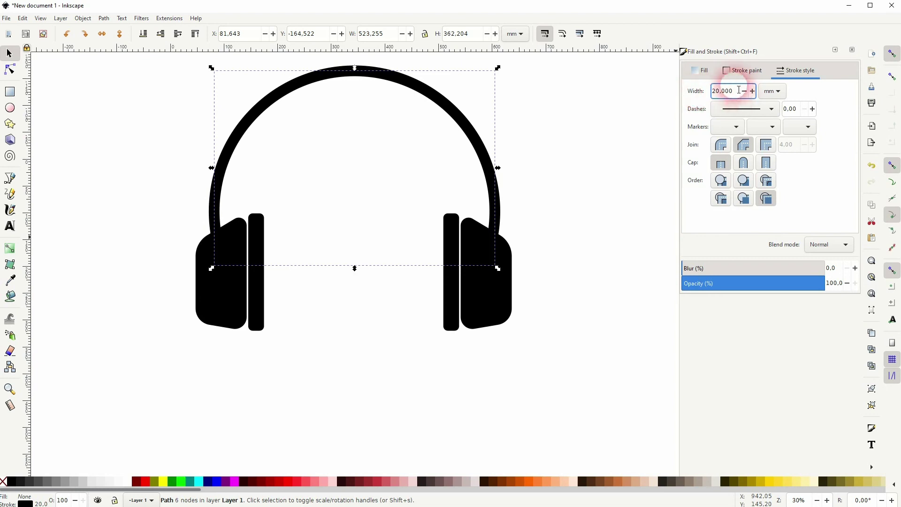
{"action": "left_click_drag", "start_coordinate": [741, 93], "coordinate": [699, 95]}
{"action": "type", "text": "30"}
{"action": "key", "text": "Return"}
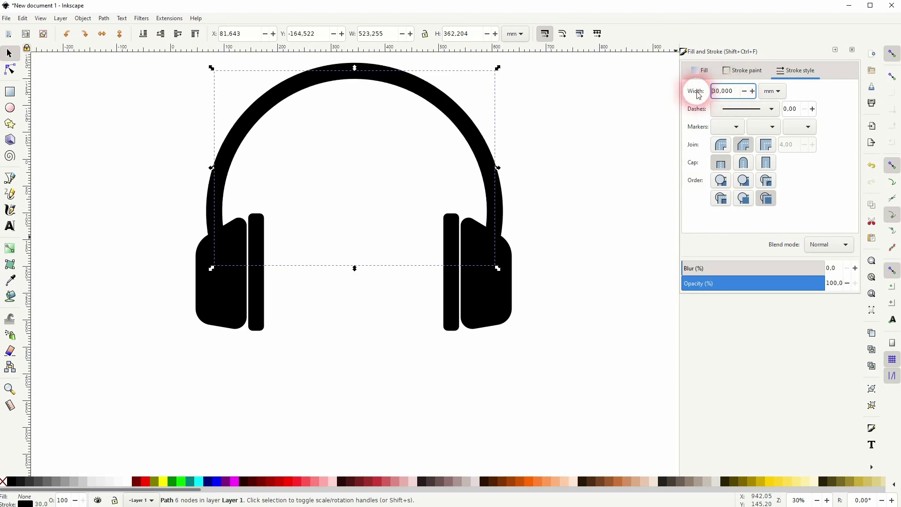
{"action": "left_click", "coordinate": [618, 312]}
{"action": "scroll", "coordinate": [354, 213], "scroll_direction": "down", "scroll_amount": 1, "text": "ctrl"}
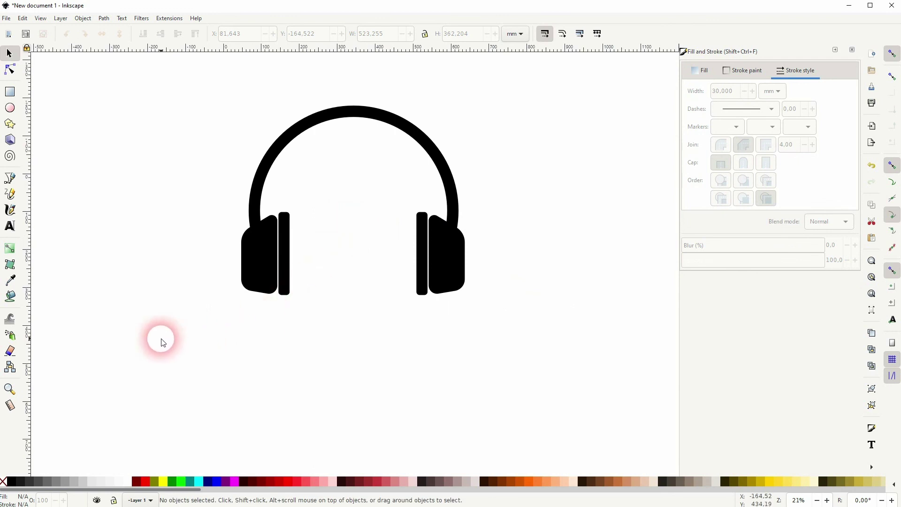
Step: Group the headband and both ear cups, then squeeze the group to 575.742 mm wide
{"action": "mouse_move", "coordinate": [160, 343]}
{"action": "left_mouse_down"}
{"action": "mouse_move", "coordinate": [455, 145]}
{"action": "mouse_move", "coordinate": [521, 80]}
{"action": "left_mouse_up"}
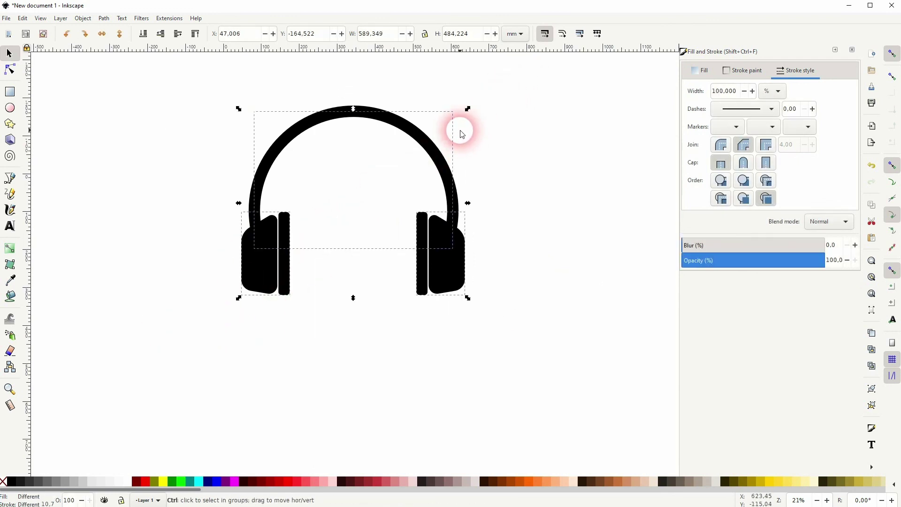
{"action": "key", "text": "ctrl+g"}
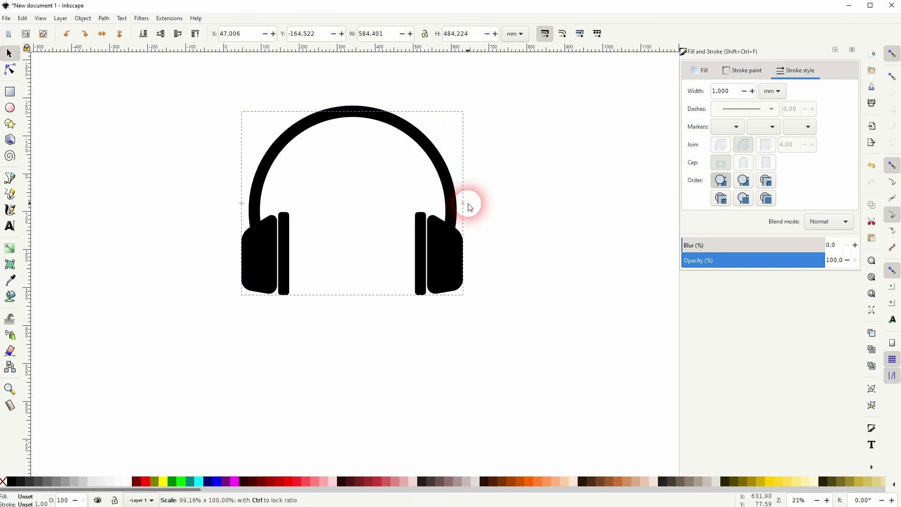
{"action": "left_click_drag", "start_coordinate": [470, 207], "coordinate": [464, 203]}
{"action": "left_click", "coordinate": [488, 206]}
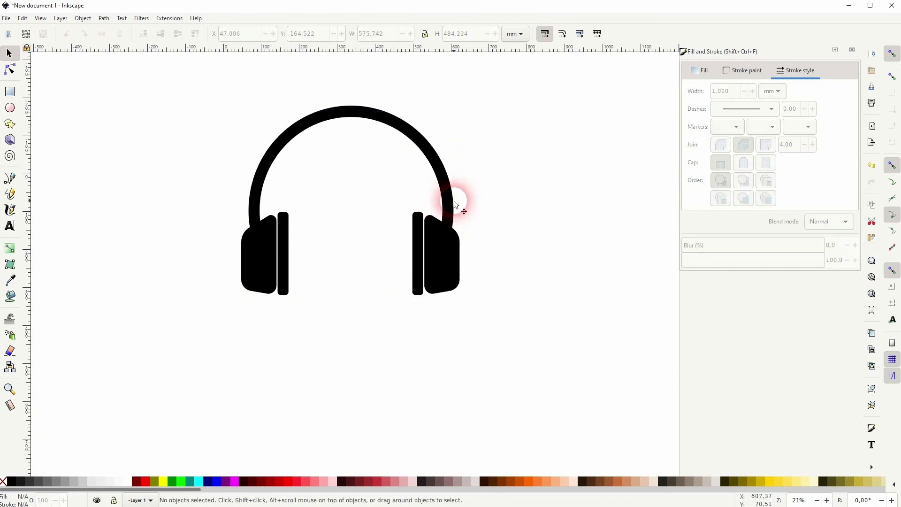